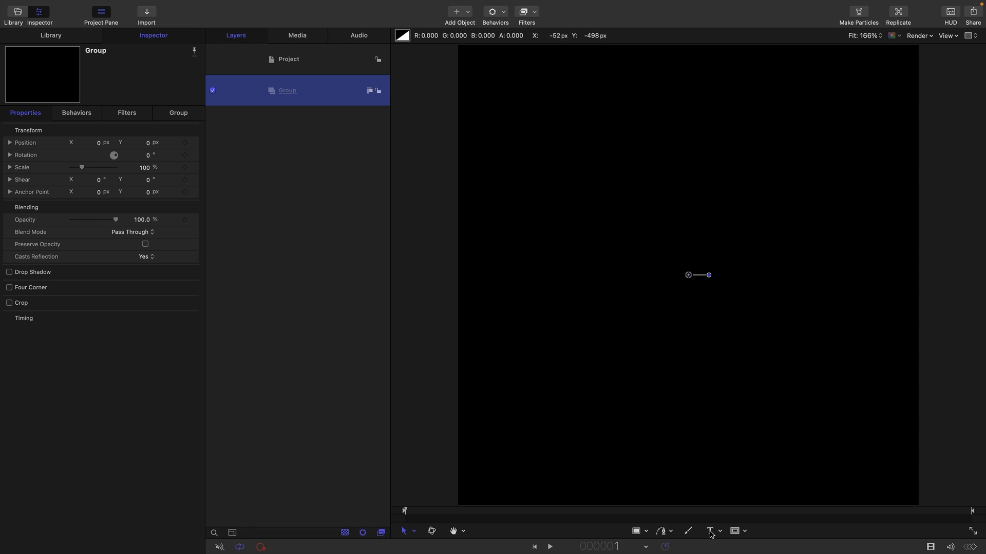
Create a text layer in the canvas reading "EXP".
click(711, 533)
click(622, 236)
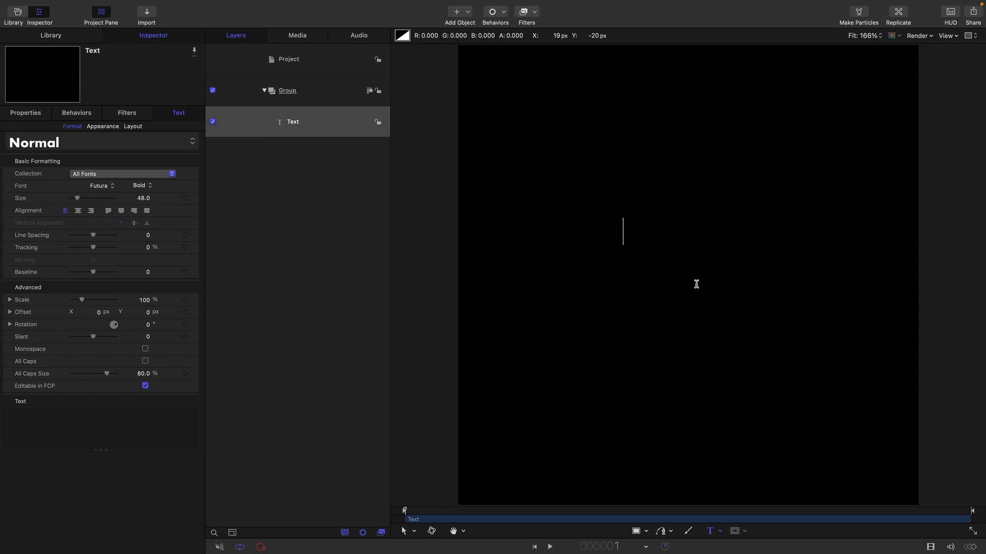
text(EXP)
Set the text size to 300 and center-align the text.
click(142, 198)
key(Caps_Lock)
text(300)
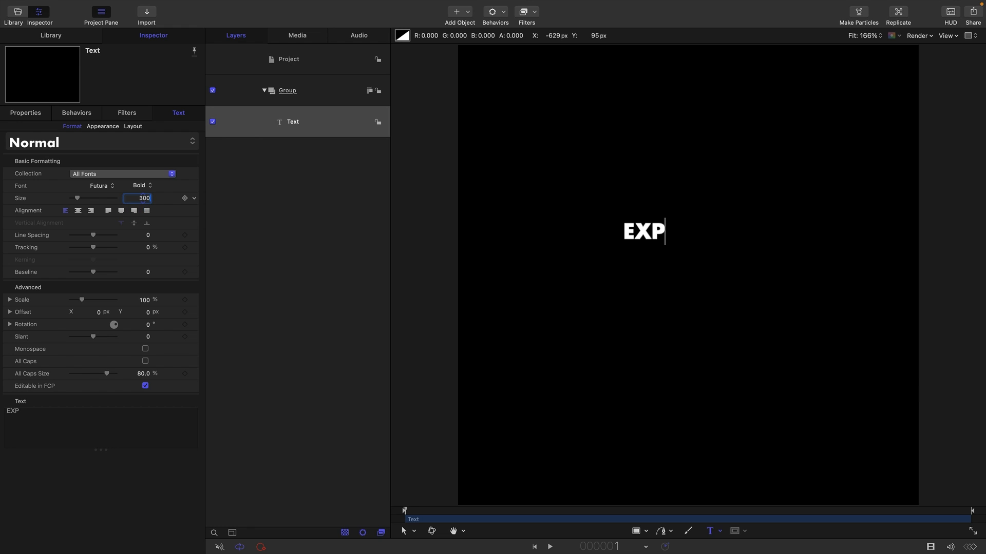
key(Return)
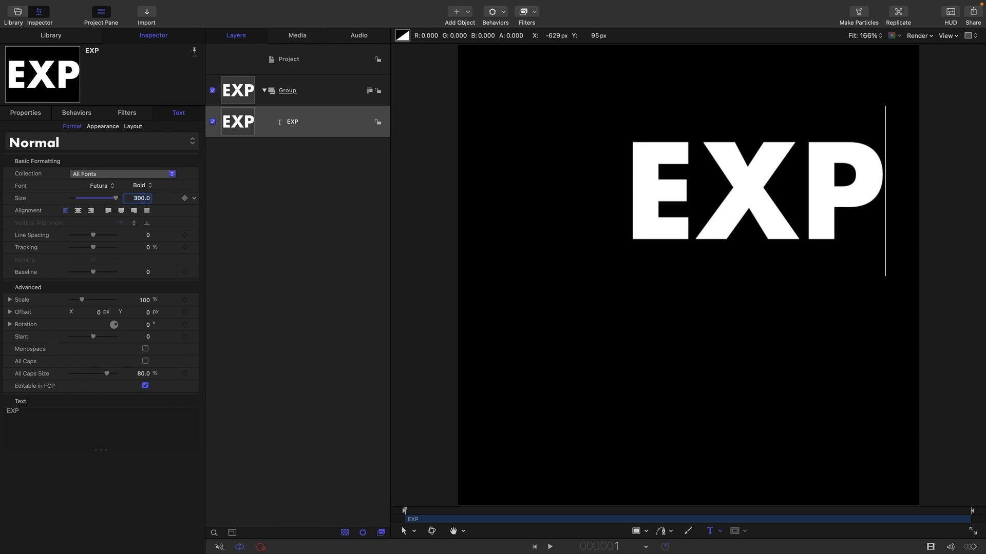
click(77, 211)
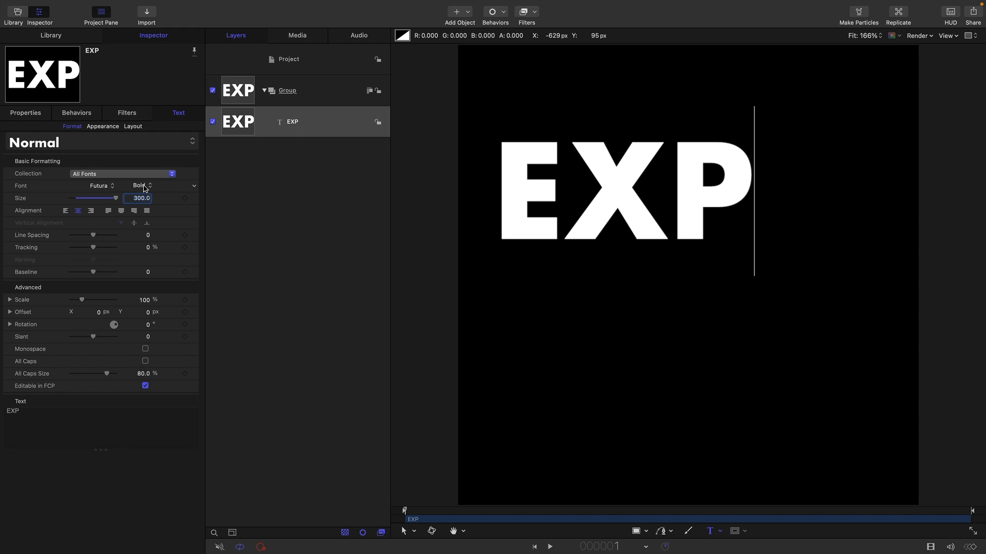
Reset the text layer's transform so its position returns to 0, 0.
click(32, 113)
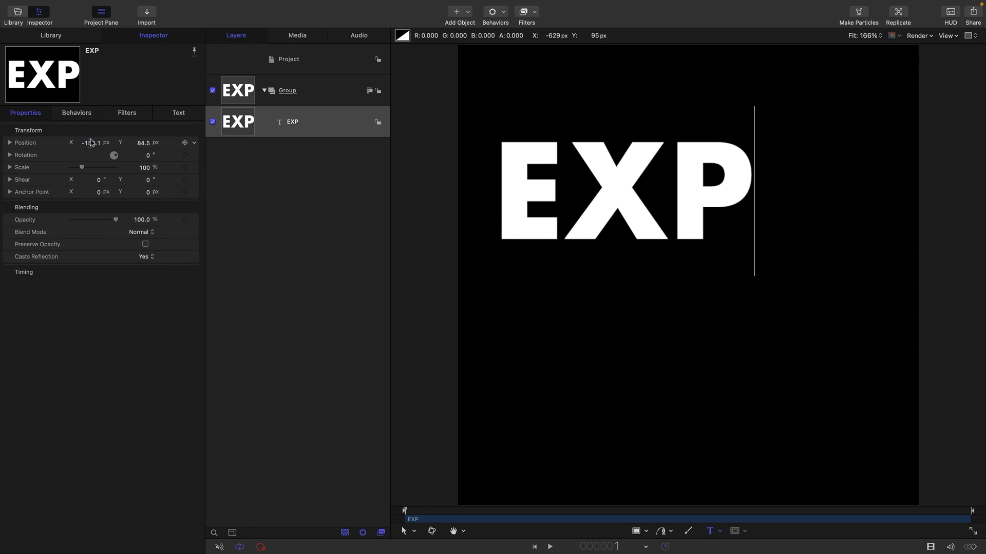
right_click(114, 131)
click(129, 135)
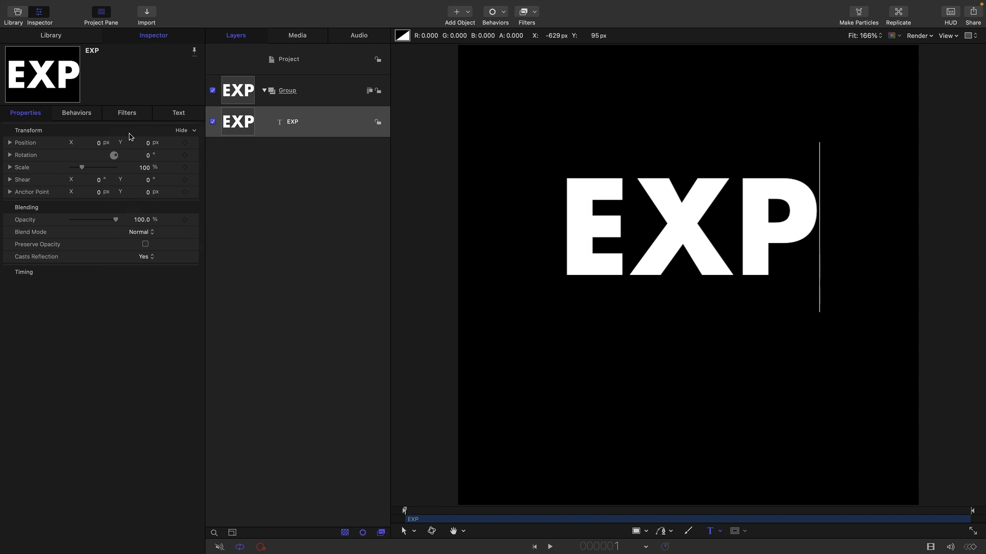
Show the canvas grid and set the EXP layer's anchor point Y to about 118.8 px.
click(281, 285)
key(super+apostrophe)
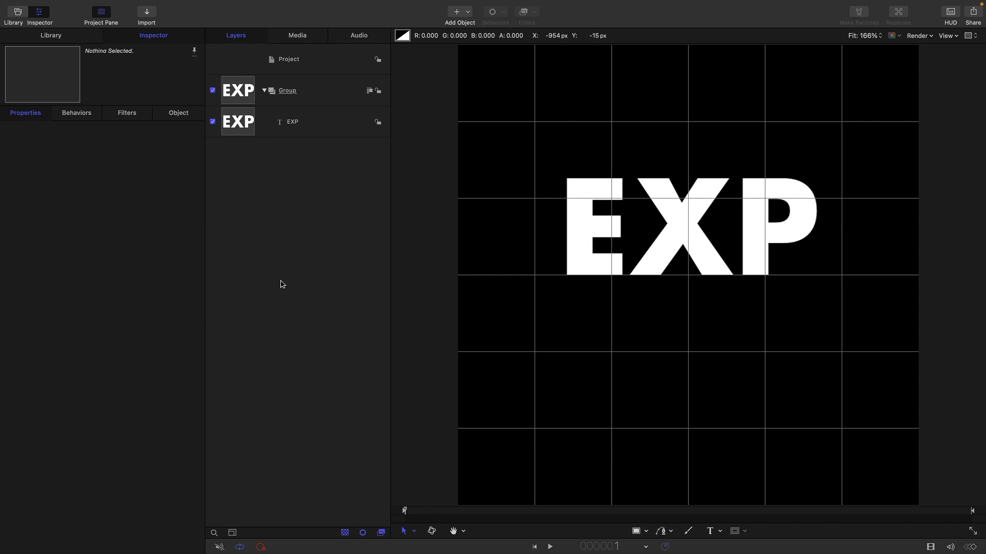
click(237, 122)
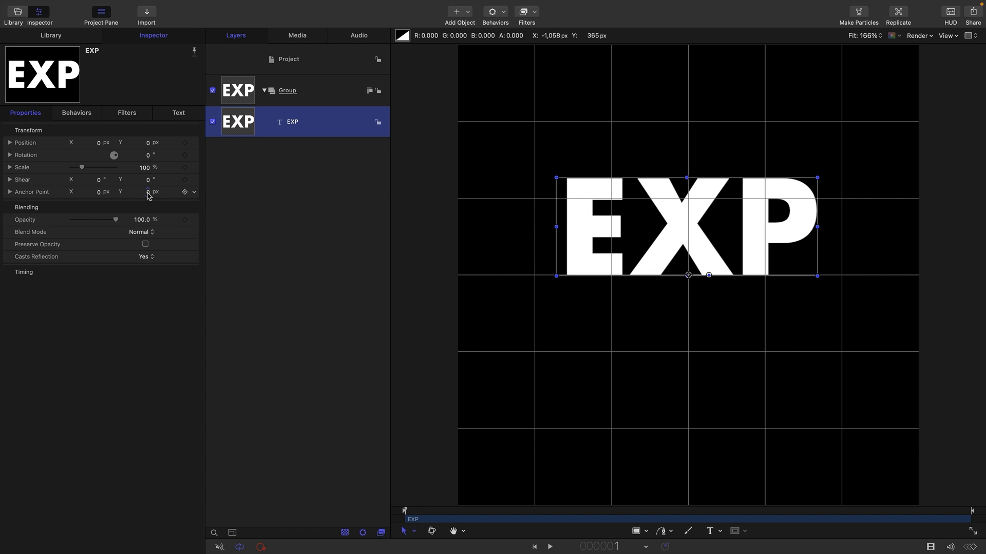
drag(148, 196, 171, 196)
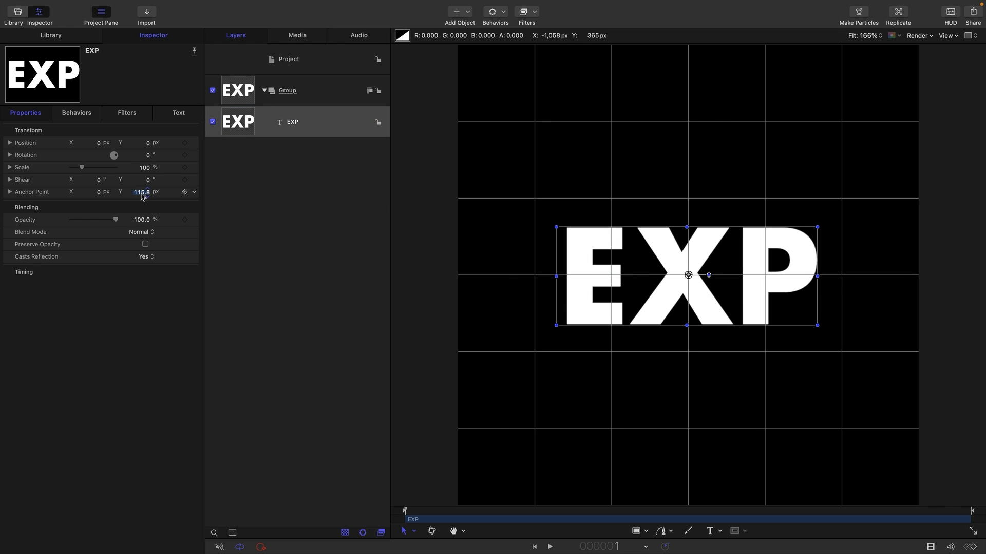
Enable 3D Text in the text layer's appearance settings.
click(179, 114)
click(102, 127)
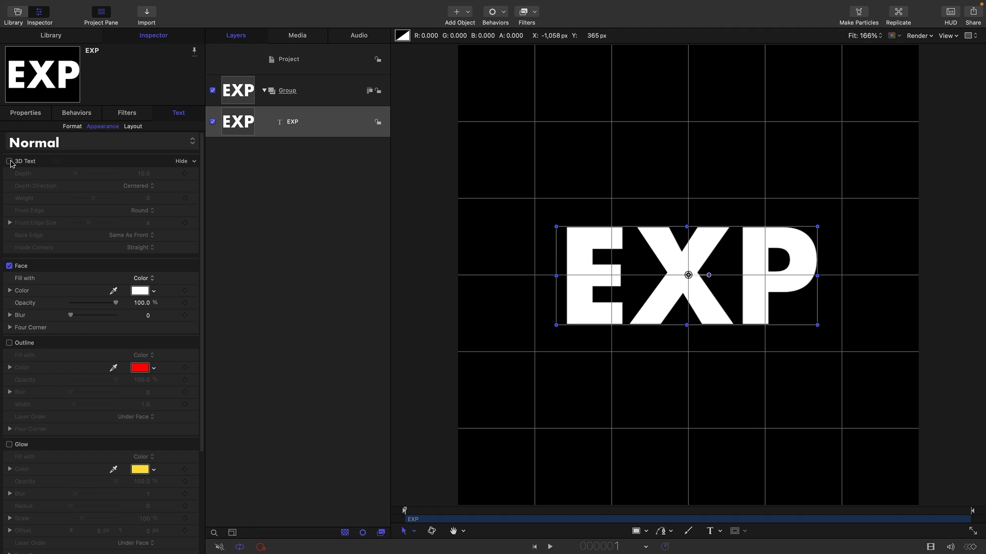
click(9, 162)
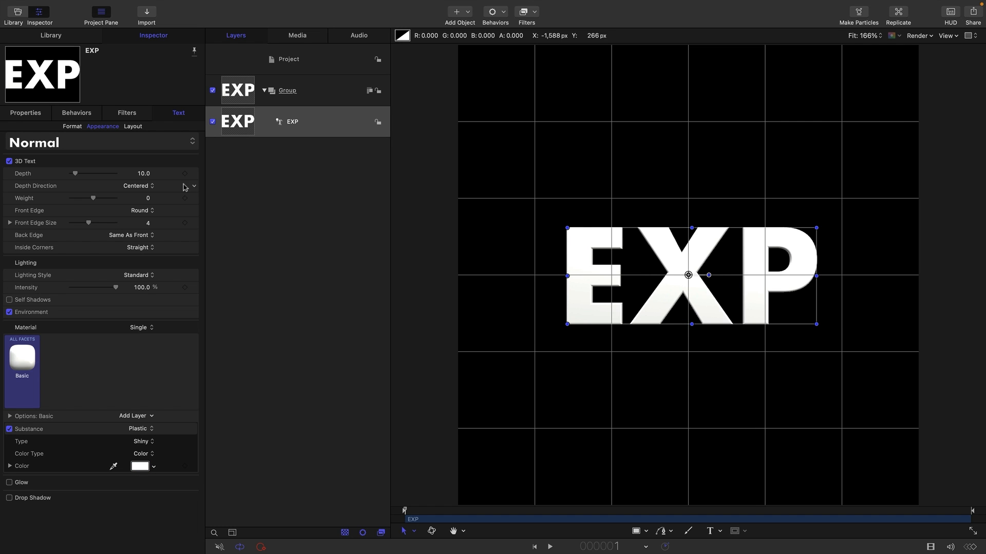
Set the 3D text depth to 500 and the depth direction to Backward.
click(143, 175)
text(5)
key(Return)
click(138, 186)
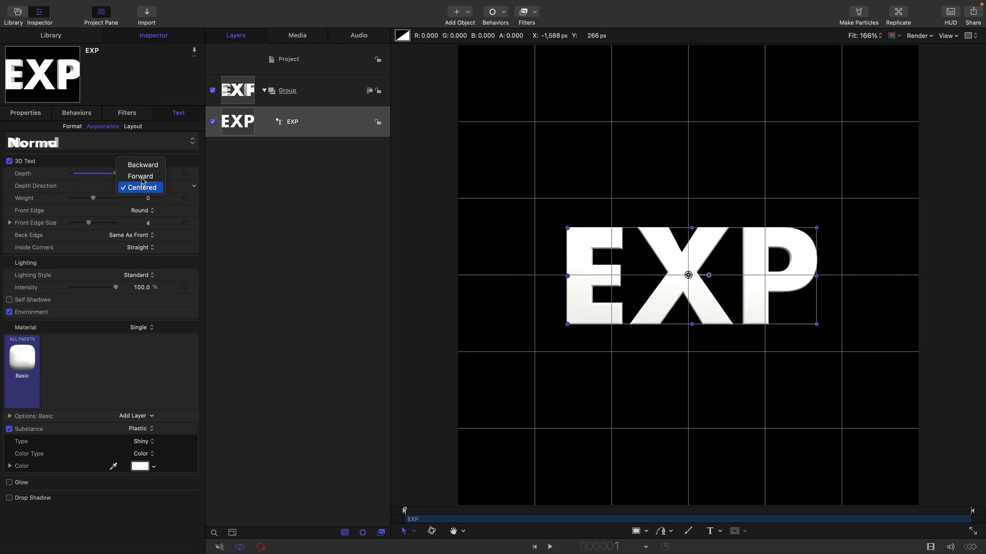
click(147, 169)
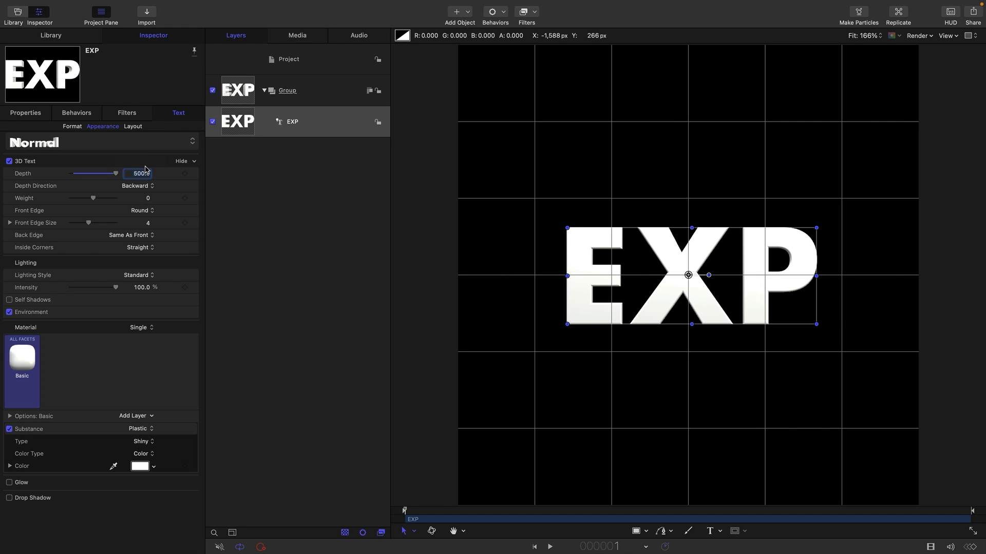
Switch the group to 3D and set the text's front edge size to 0.
click(368, 92)
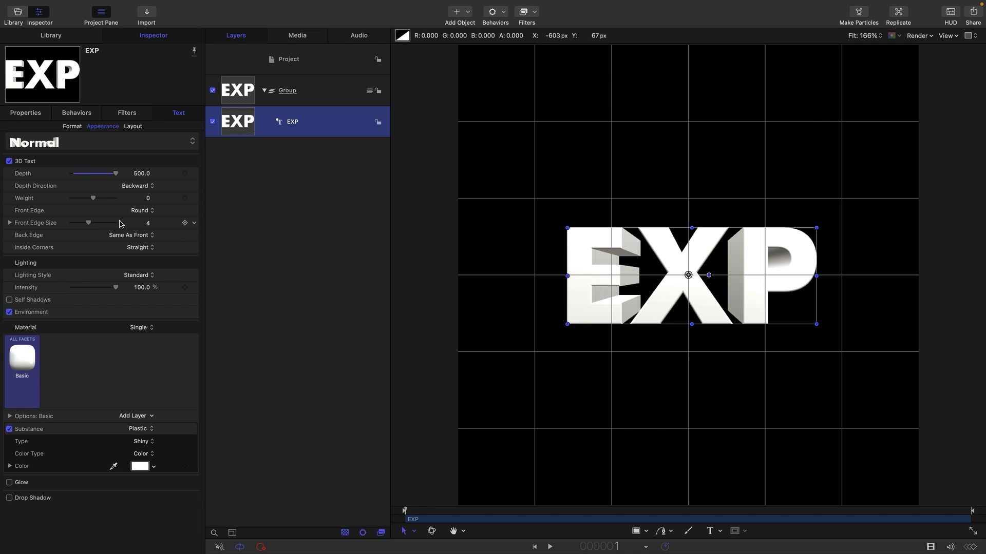
click(147, 224)
text(0)
key(Return)
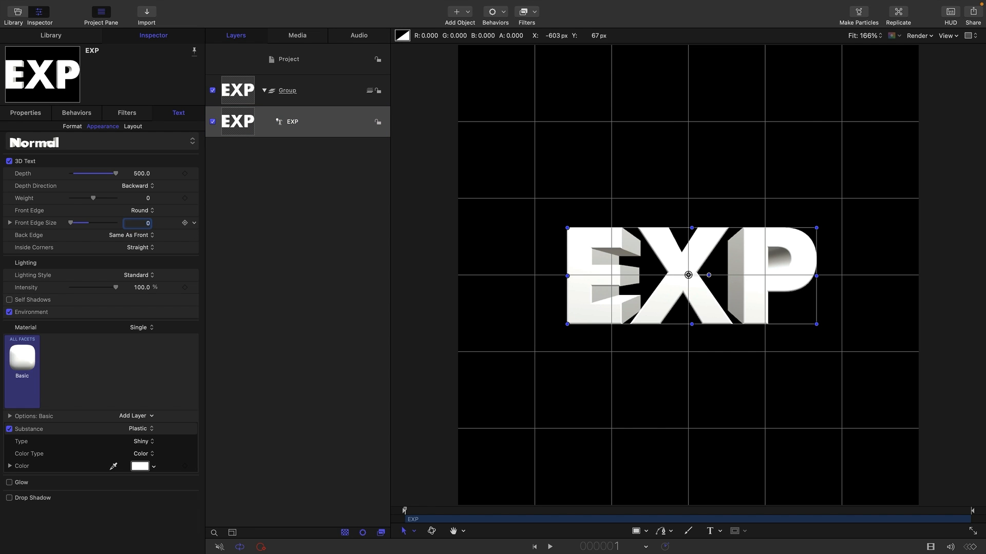
Apply the Neon glow filter to the EXP text layer.
click(535, 14)
mouse_move(553, 201)
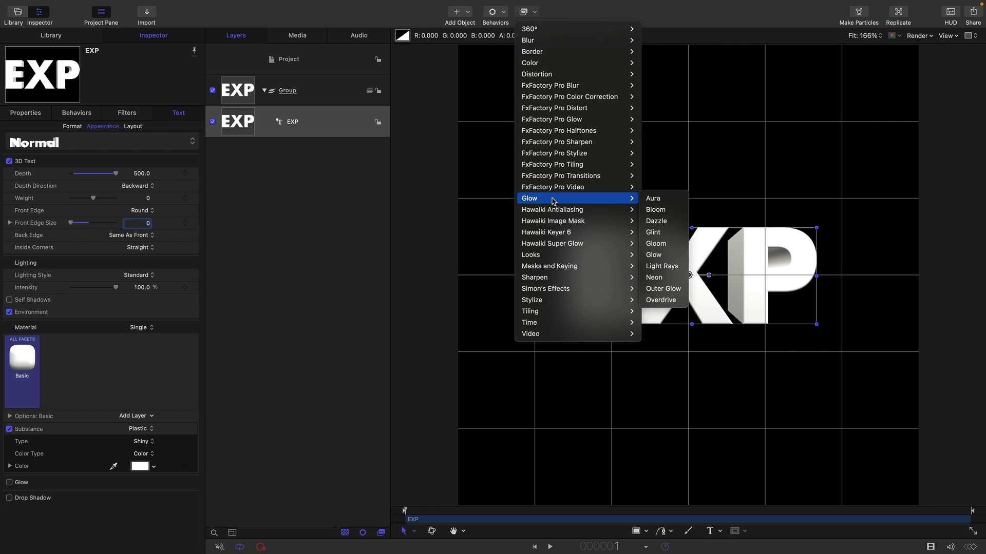
click(658, 278)
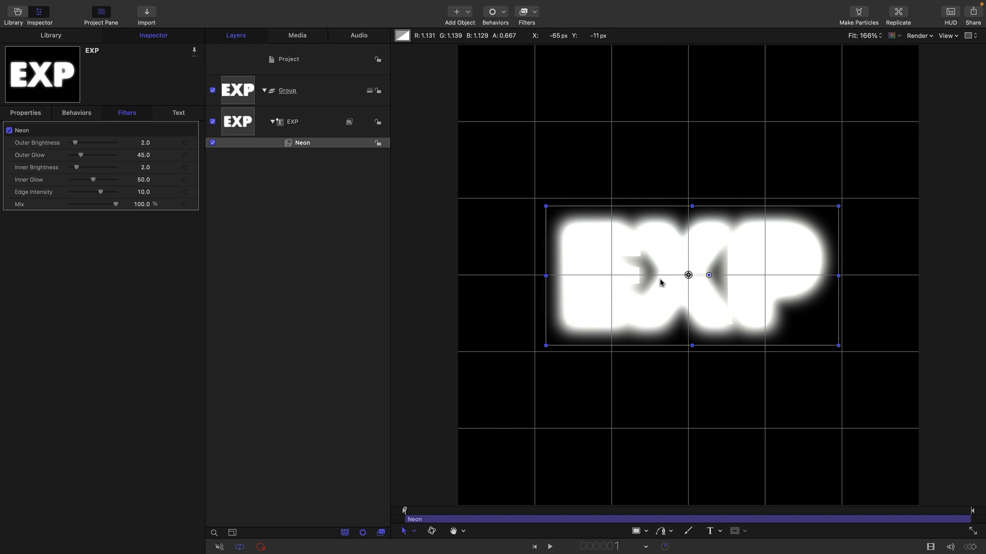
Set the Neon outer and inner brightness to 0 and the outer glow to 5.
key(super+slash)
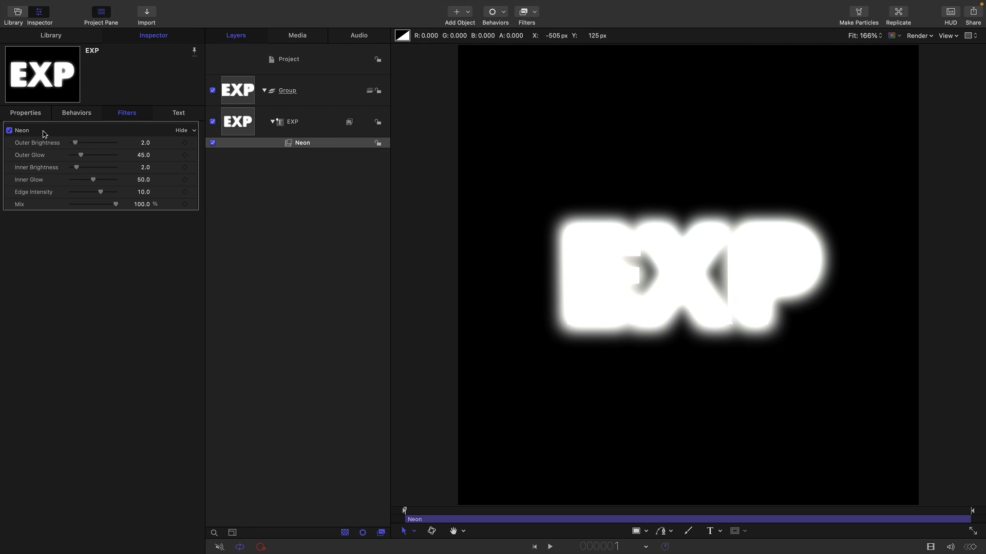
drag(76, 146, 12, 150)
drag(76, 168, 8, 164)
double_click(141, 158)
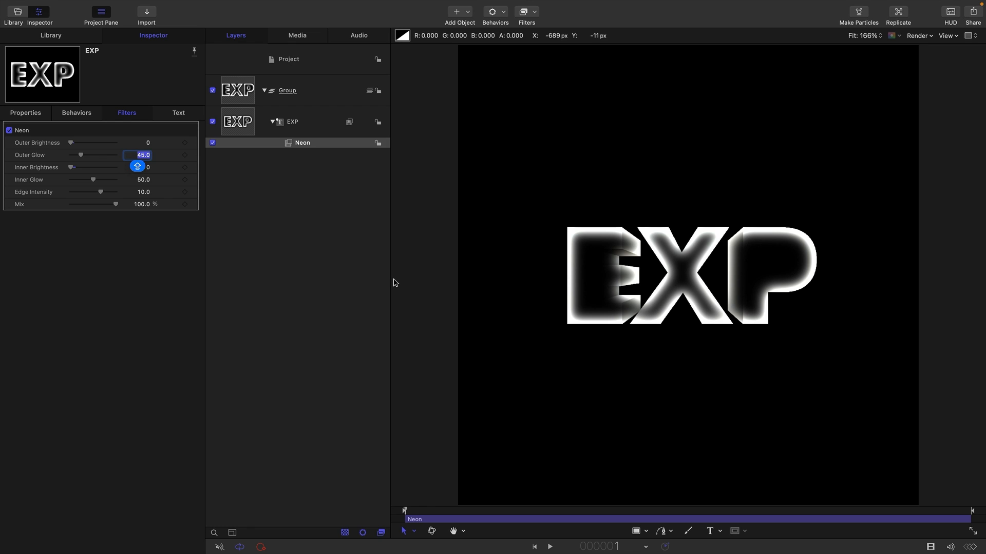
text(5)
key(Return)
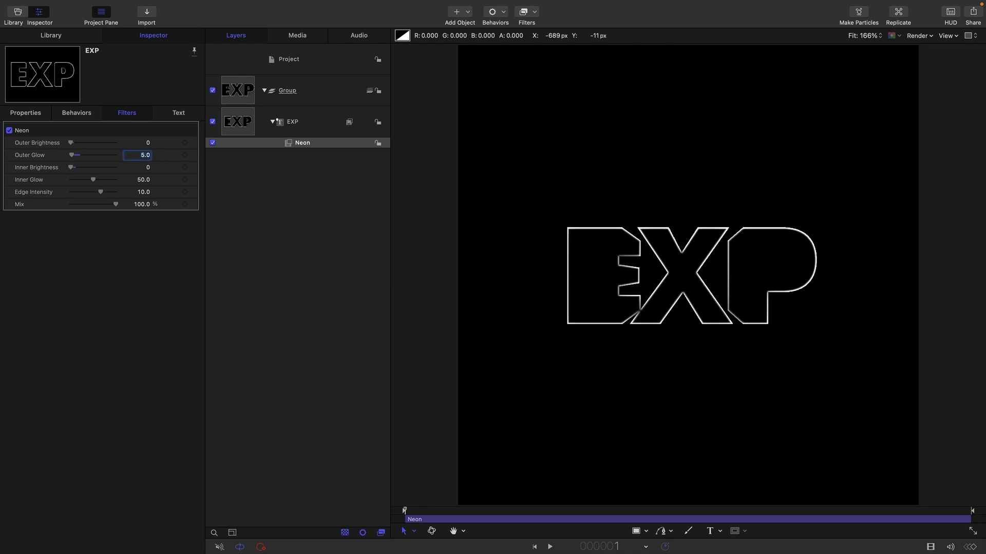
Increase the Neon filter's edge intensity.
double_click(141, 194)
text(10)
key(Return)
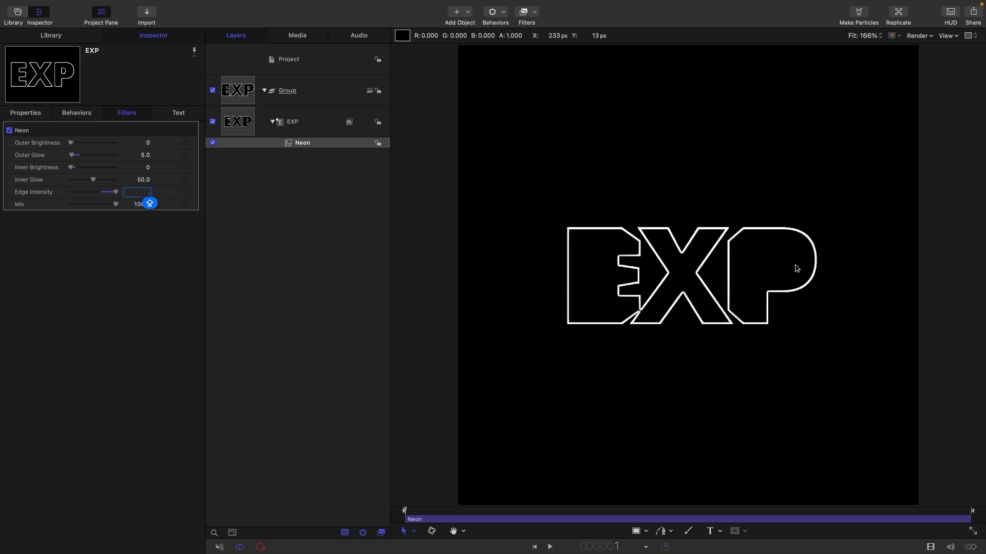
Duplicate the EXP text layer.
click(237, 121)
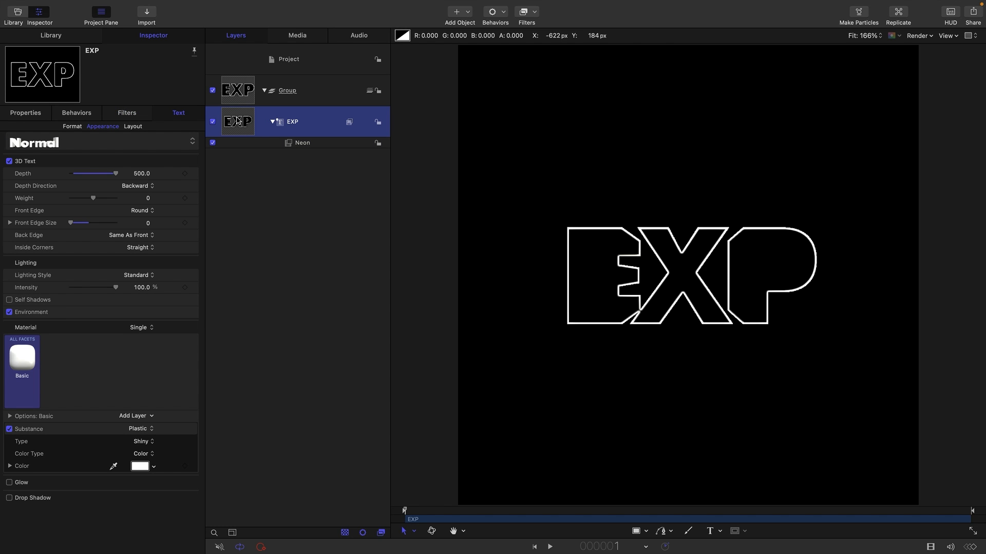
right_click(238, 121)
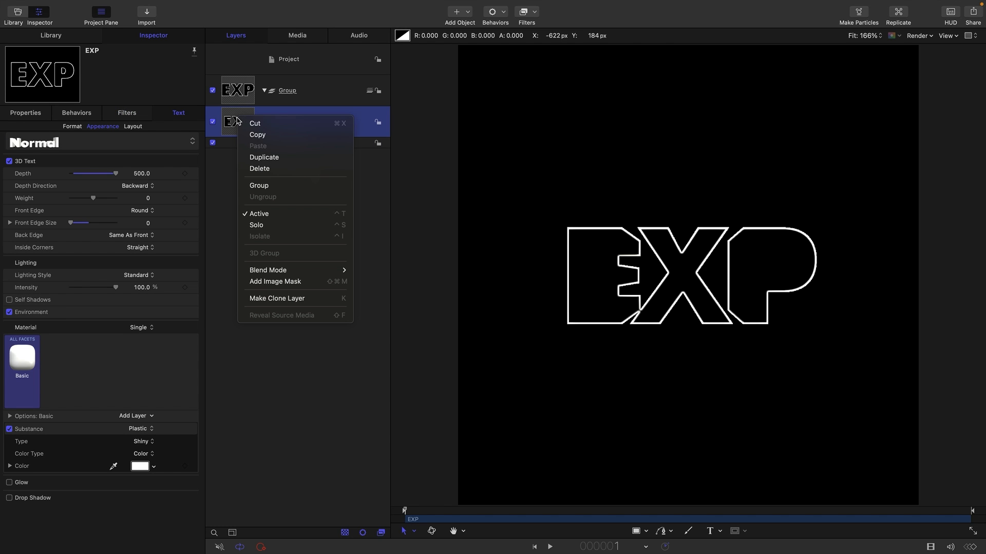
click(256, 158)
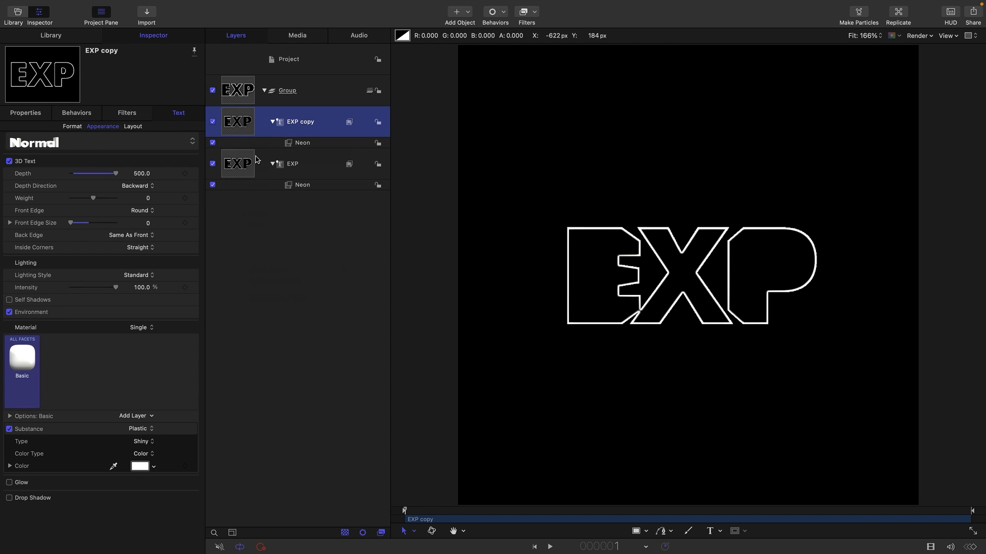
Set the EXP copy layer's 3D depth to 1.
click(142, 174)
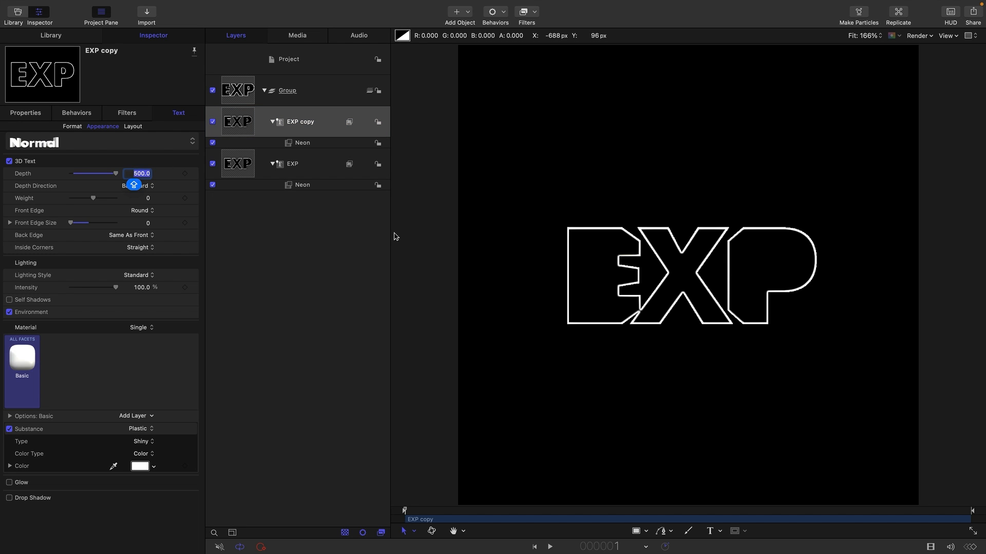
text(1)
key(Return)
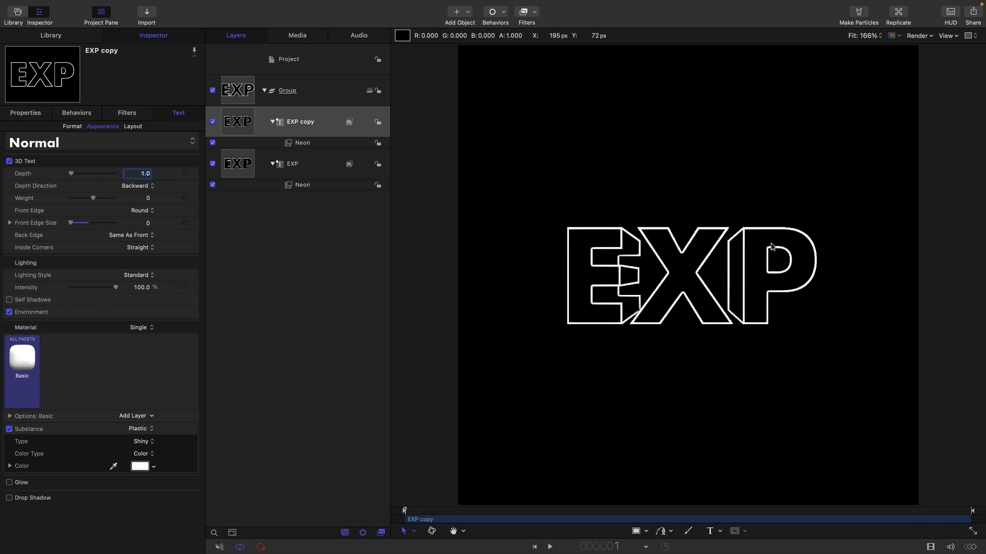
Toggle the visibility of the EXP and EXP copy layers to compare them.
click(213, 163)
click(212, 164)
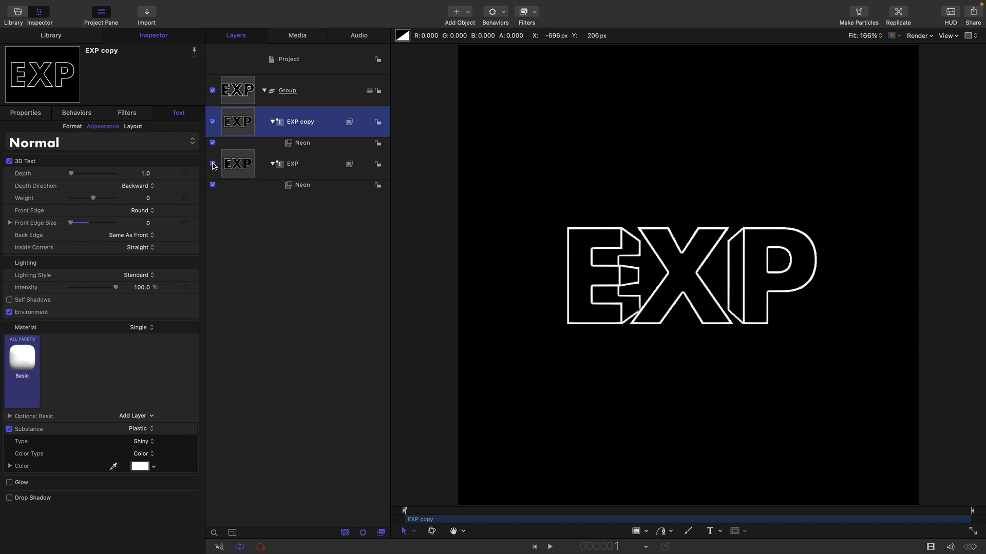
click(212, 165)
click(212, 165)
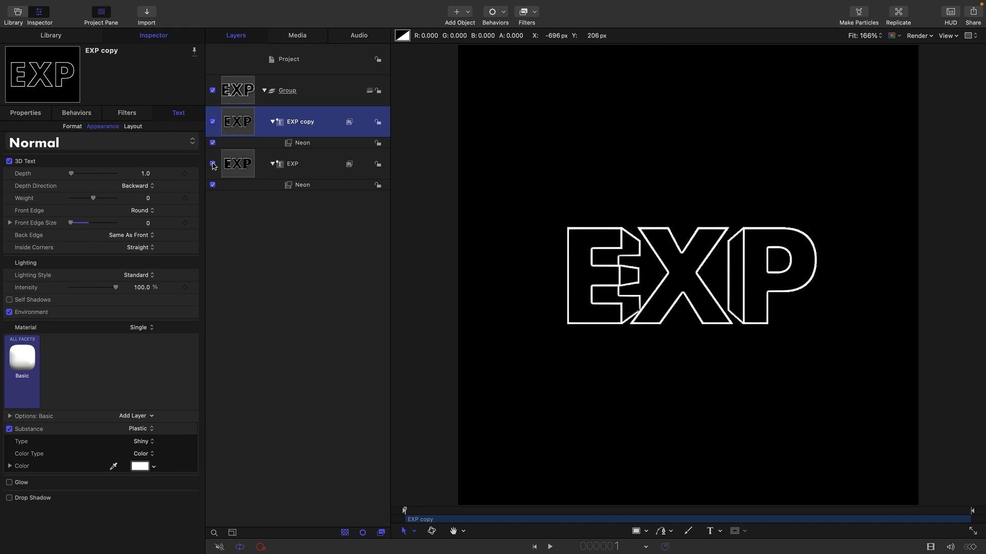
click(213, 124)
click(213, 124)
click(213, 123)
click(213, 124)
Add a Link parameter behavior to the EXP layer's text, using EXP copy as the source object.
click(282, 93)
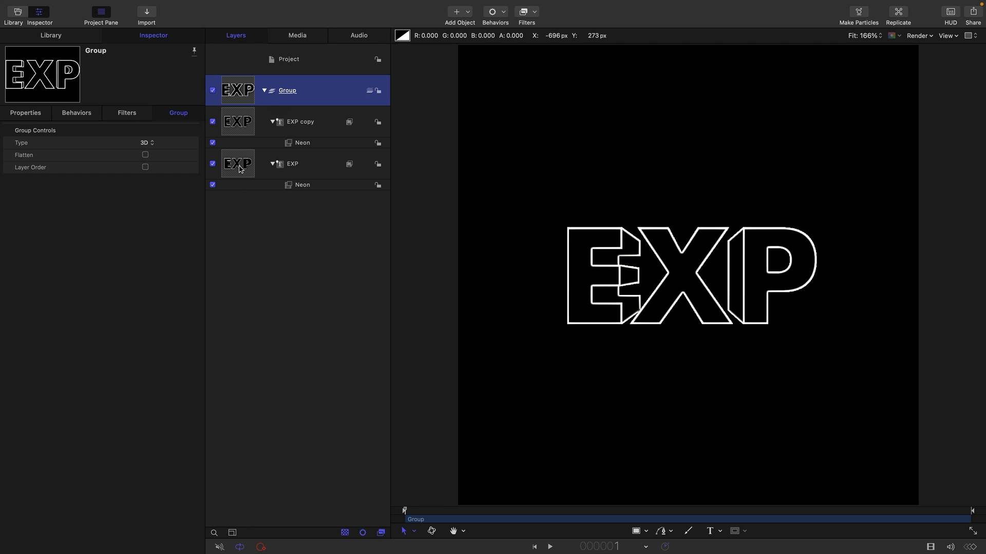
click(239, 170)
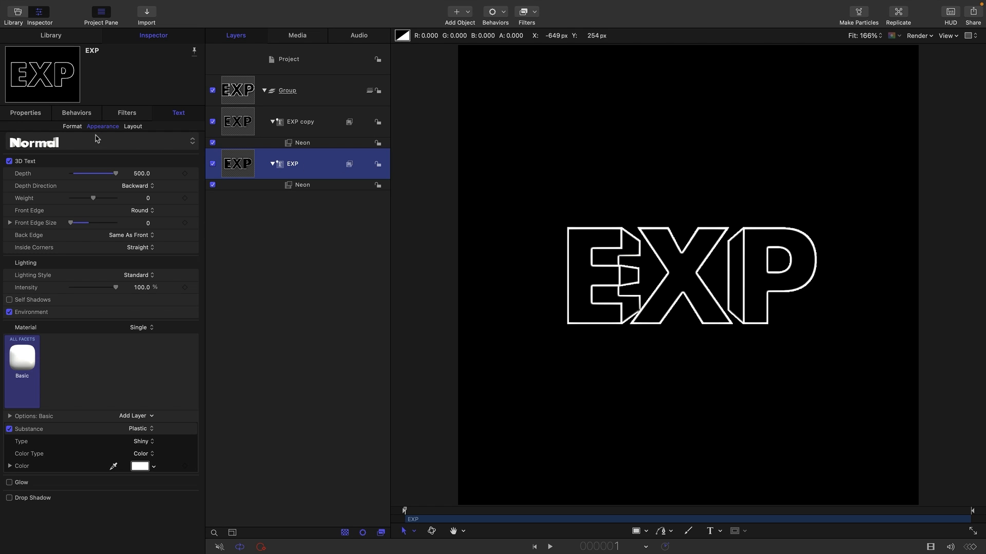
click(72, 127)
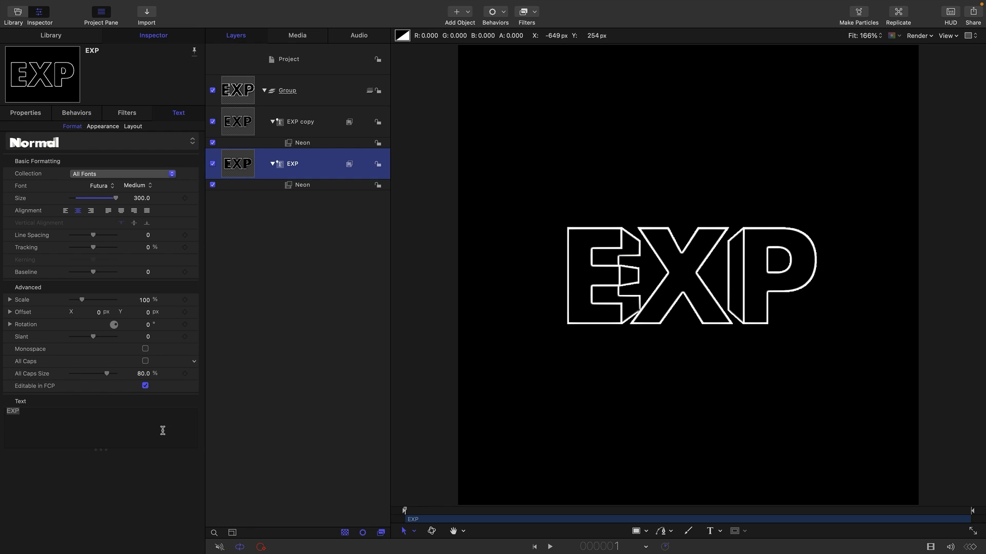
click(194, 402)
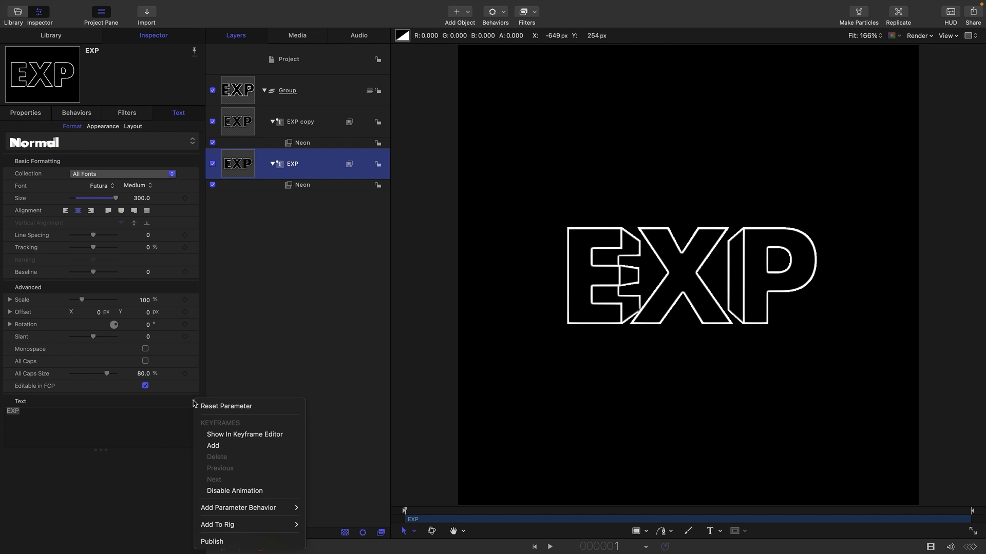
mouse_move(243, 509)
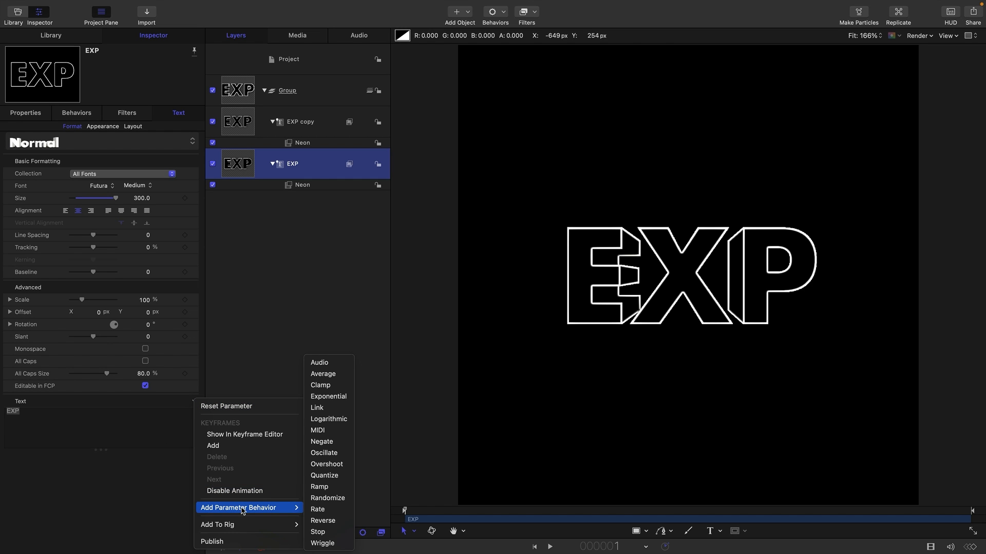
click(317, 408)
drag(237, 121, 151, 153)
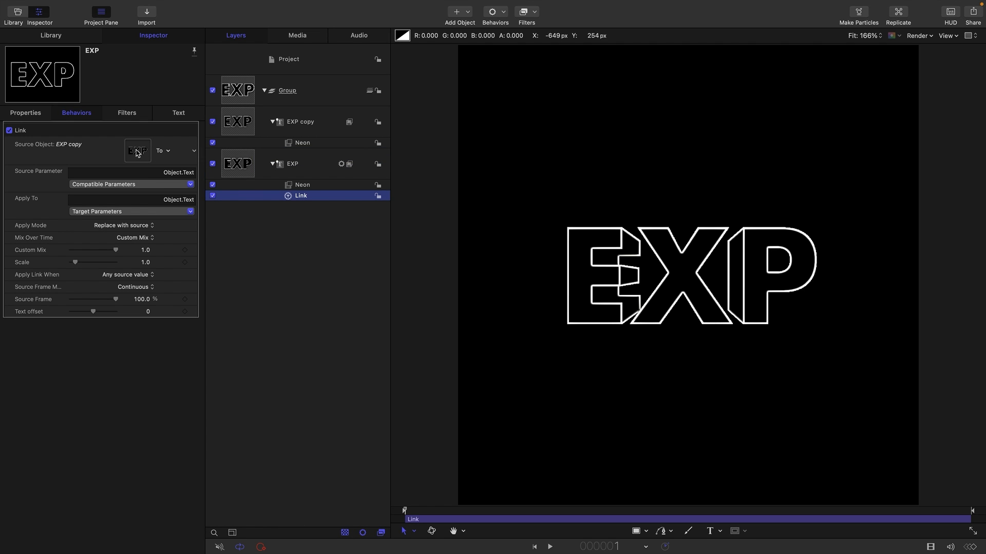
Extend the EXP copy layer's text to read "EXPER".
click(232, 124)
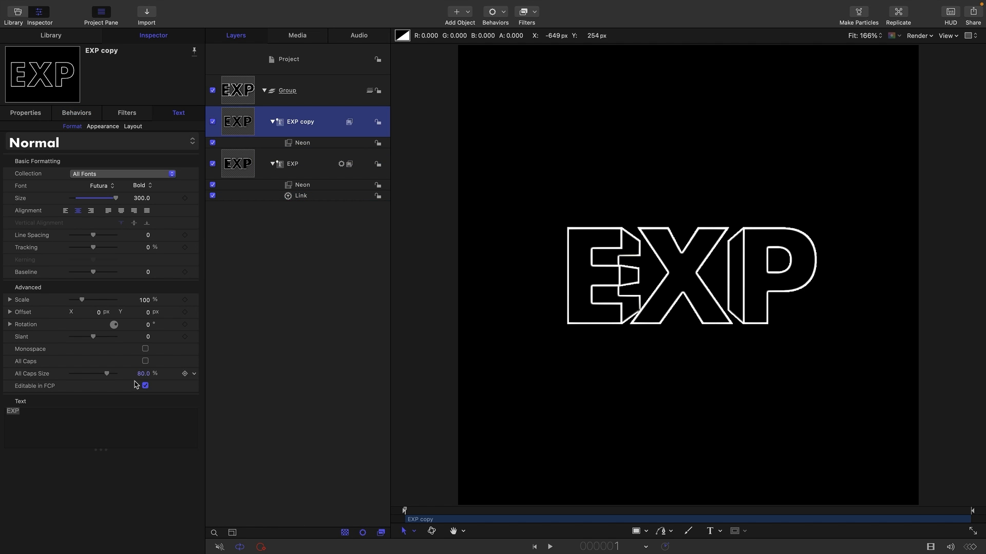
click(51, 408)
text(ER)
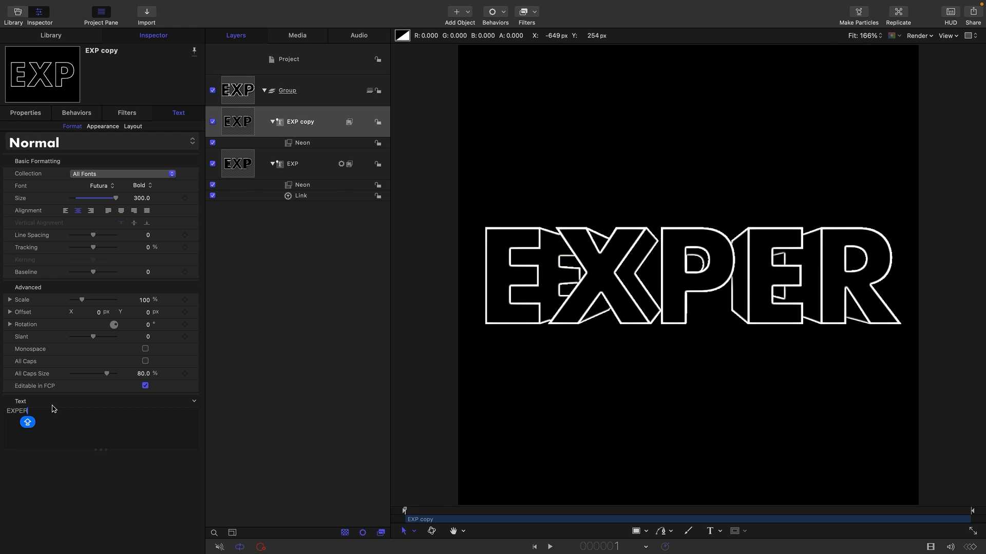
Revert the top text layer's text to EXP and publish its Text parameter.
key(BackSpace)
key(BackSpace)
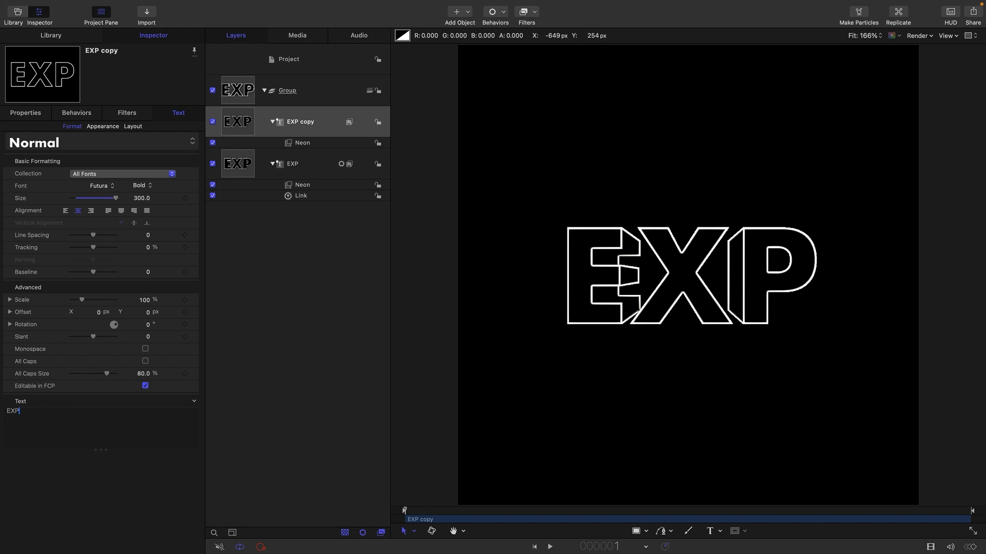
click(234, 125)
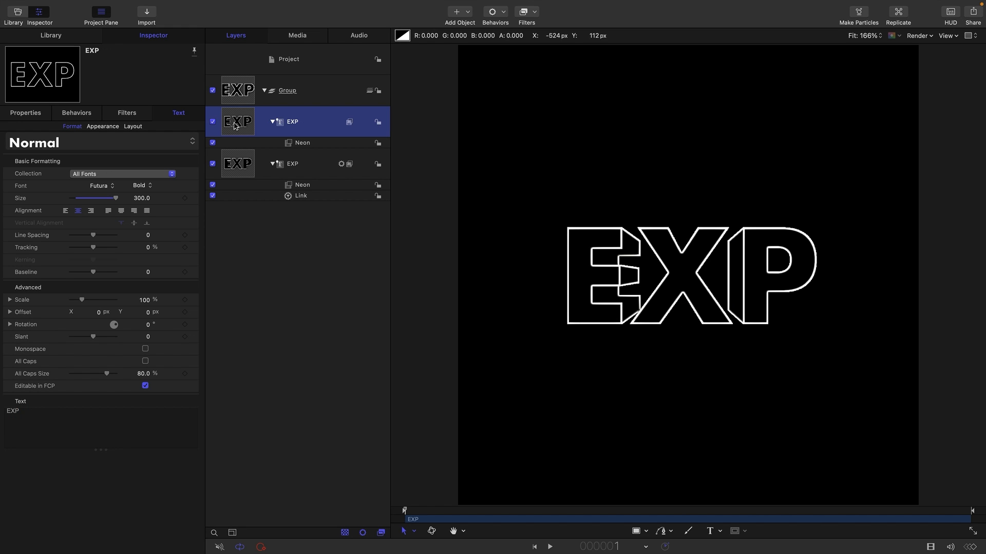
click(195, 403)
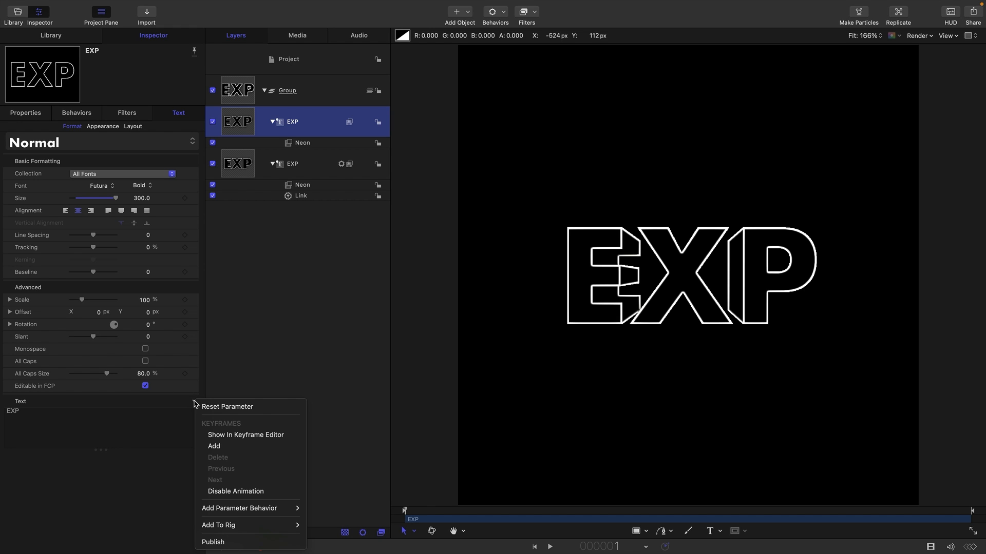
click(224, 543)
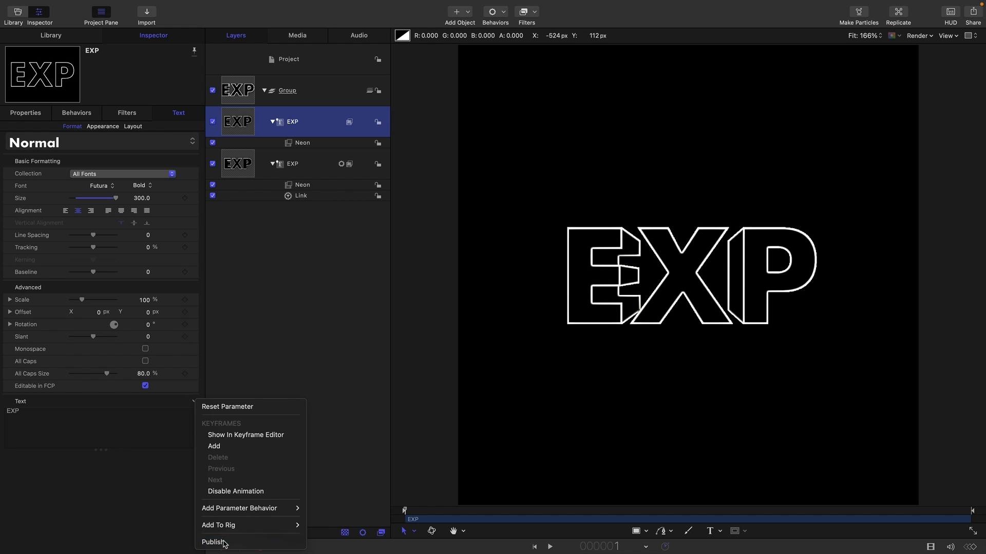
Test the published Text parameter in the project's settings by adding and removing ER.
click(300, 61)
click(91, 157)
text(ER)
key(BackSpace)
key(BackSpace)
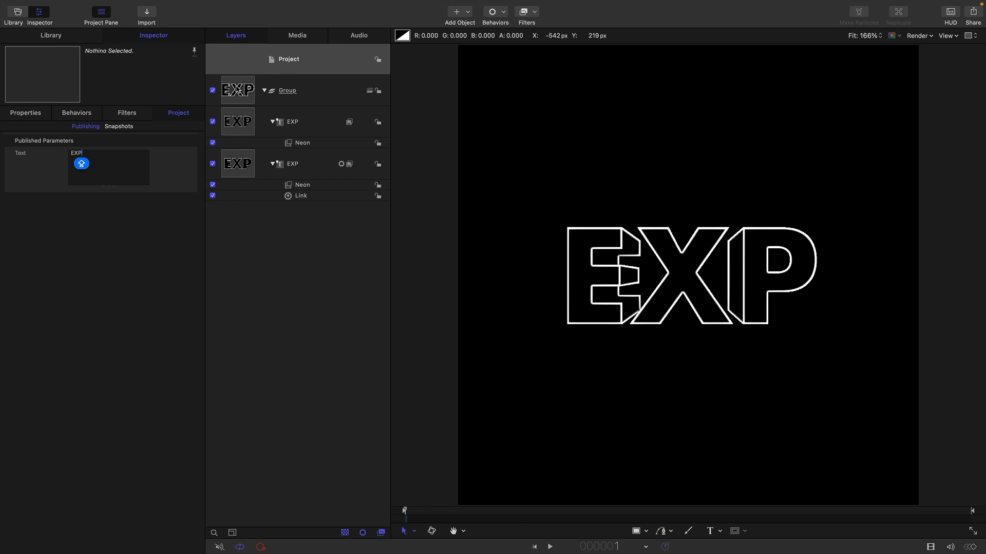
Rename the group to A.
click(279, 99)
double_click(286, 94)
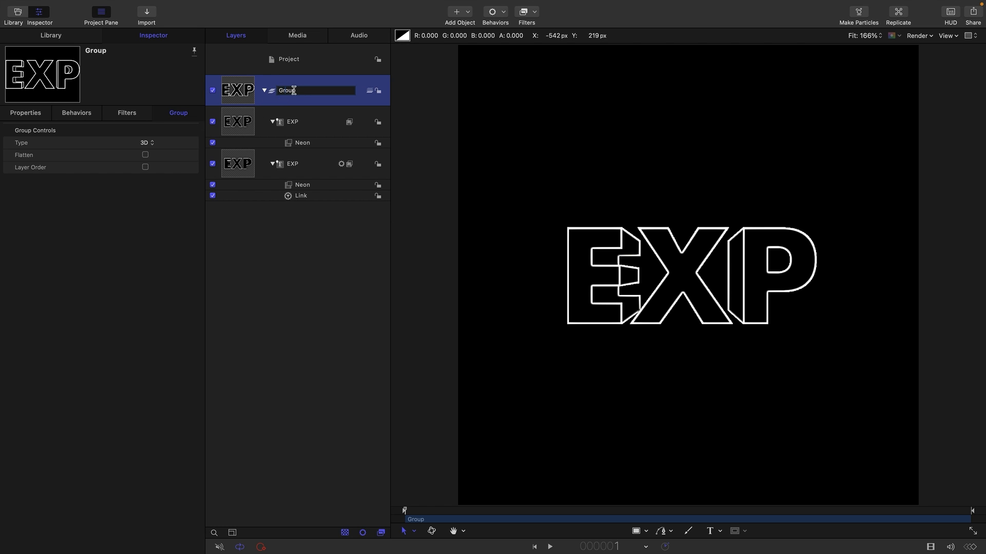
text(A)
key(Return)
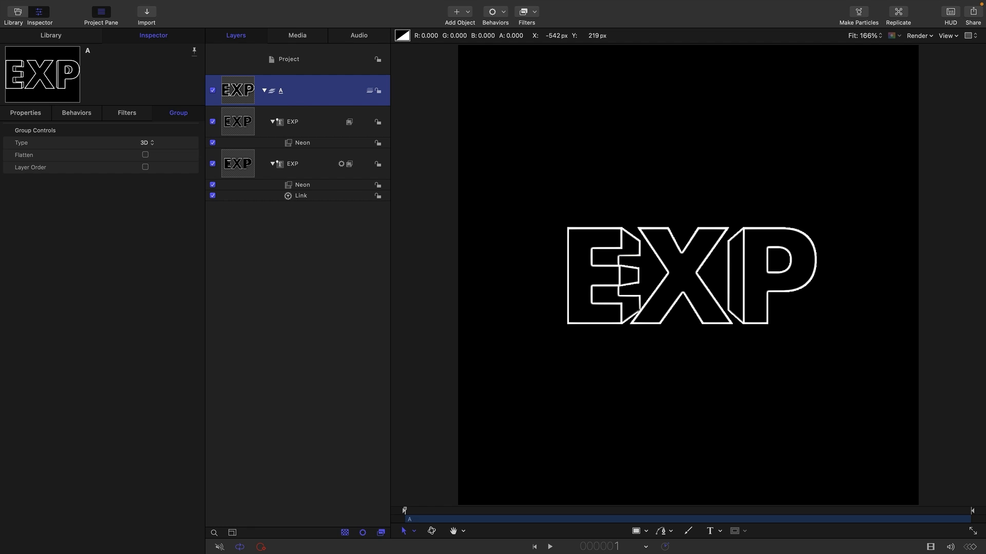
Duplicate group A and rename the copy to B.
right_click(234, 89)
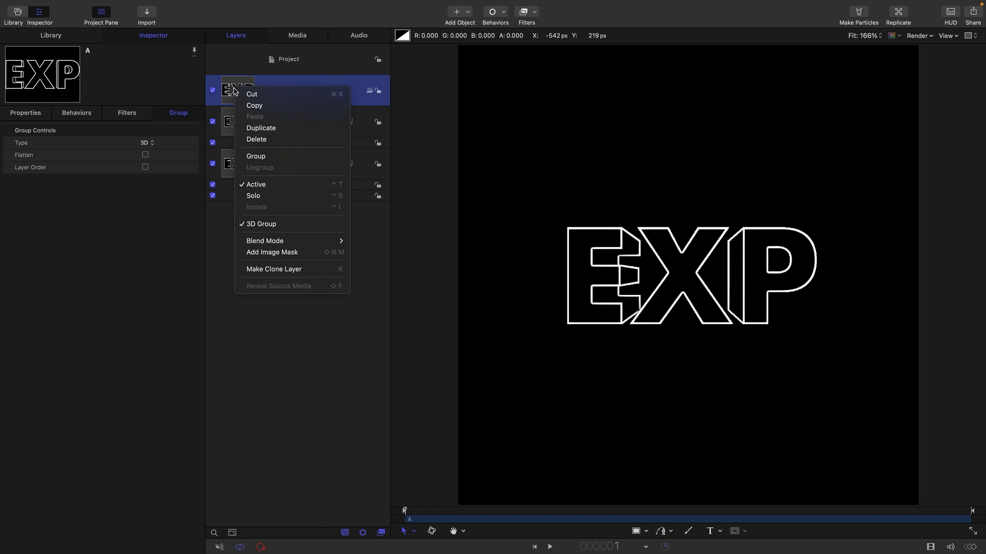
click(258, 128)
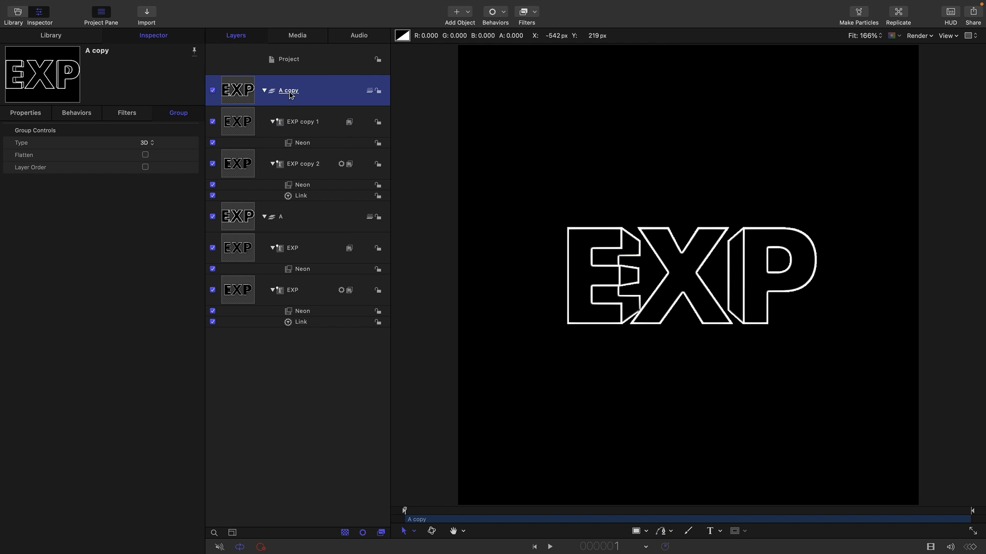
double_click(290, 93)
text(B)
key(Return)
Duplicate group B and rename the copy to C.
key(super+d)
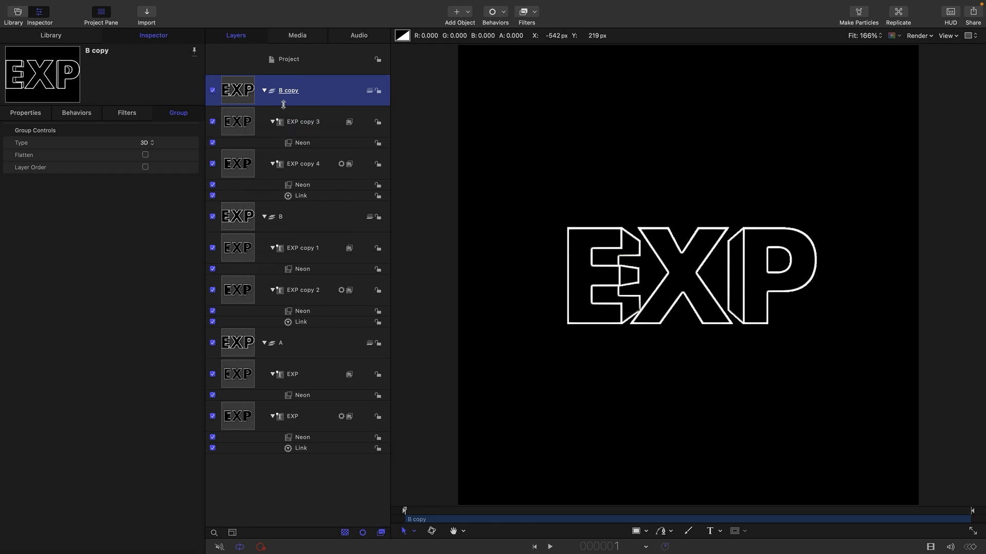
double_click(291, 92)
text(C)
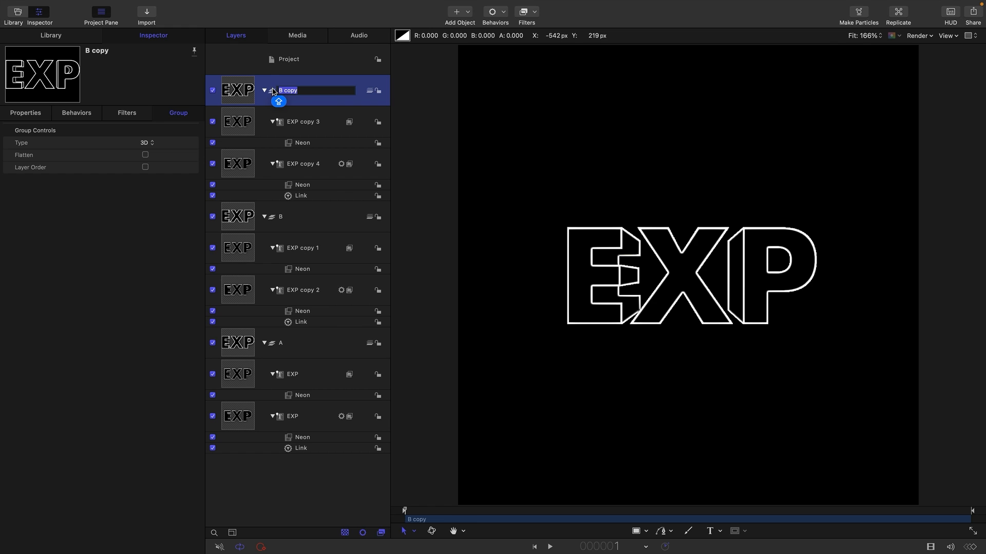
key(Return)
Duplicate group C and rename the copy to D.
key(super+d)
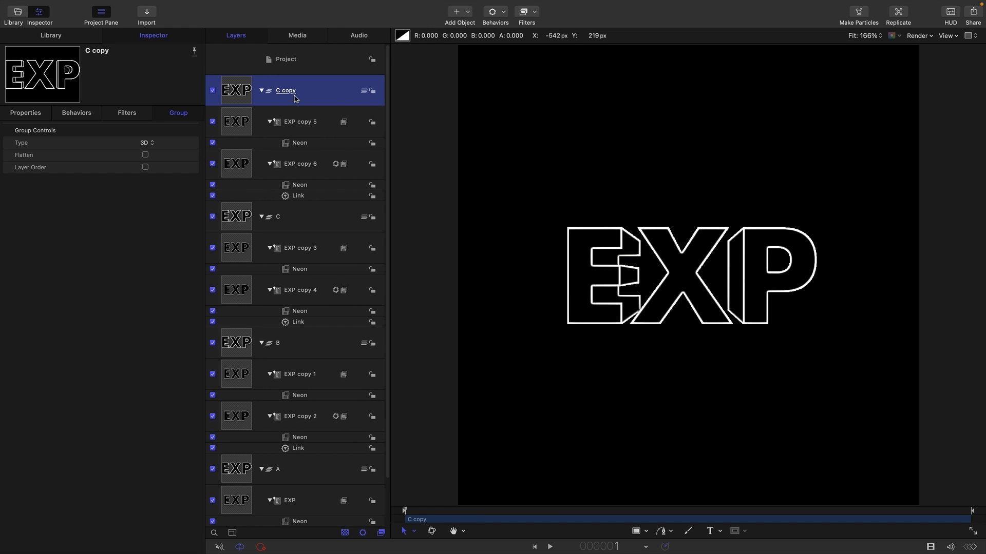
double_click(292, 91)
text(D)
key(Return)
Publish the Text parameter of the unlinked text layer in groups B, C and D.
click(238, 376)
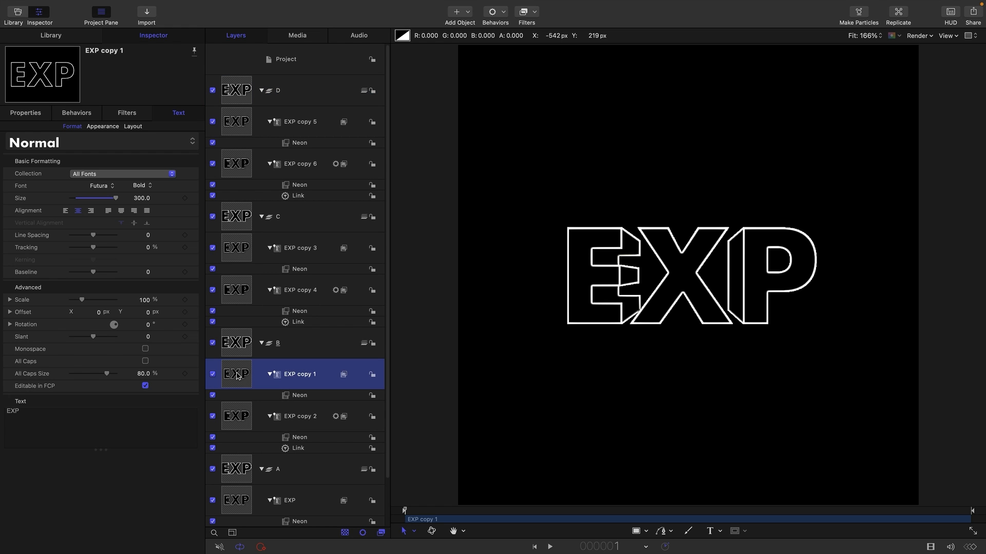
right_click(194, 404)
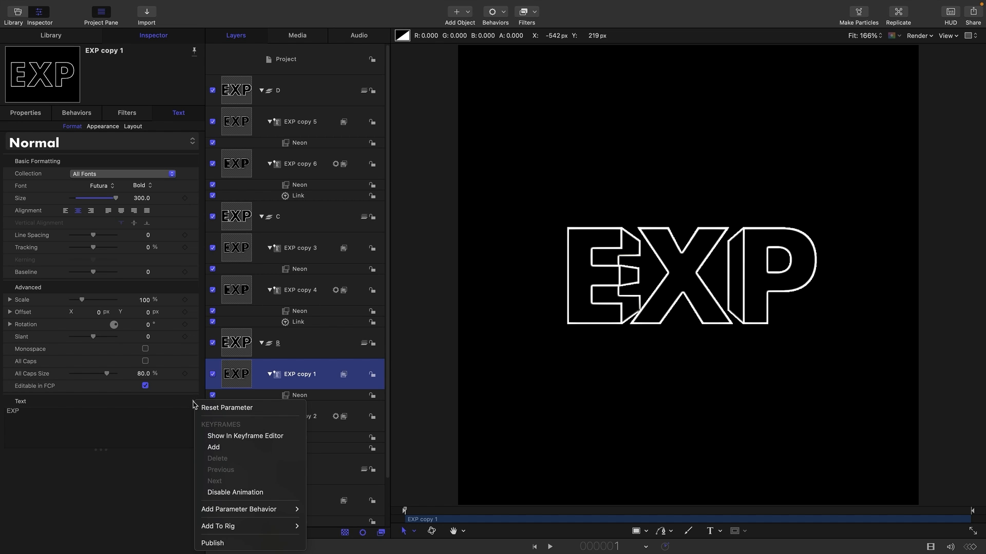
click(233, 546)
click(300, 248)
right_click(195, 404)
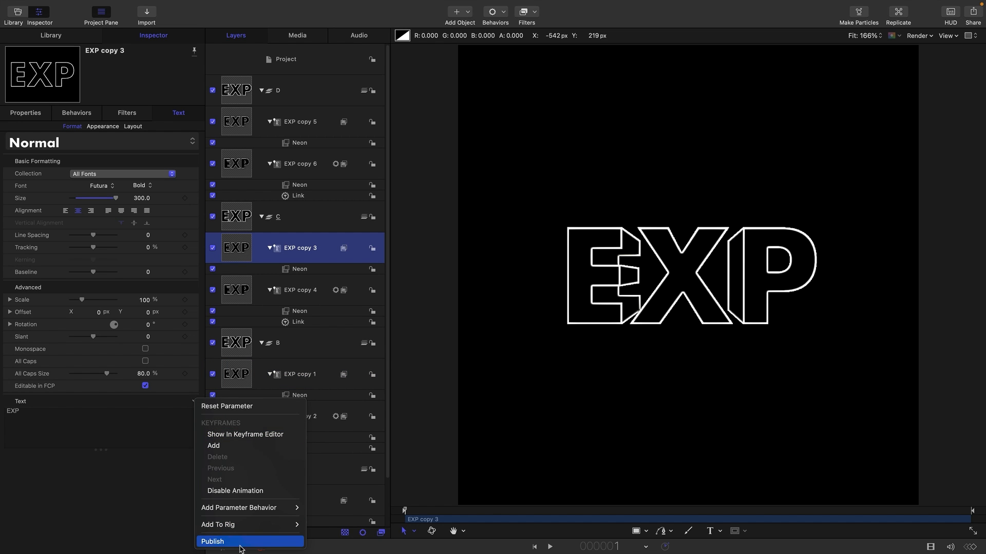
click(240, 547)
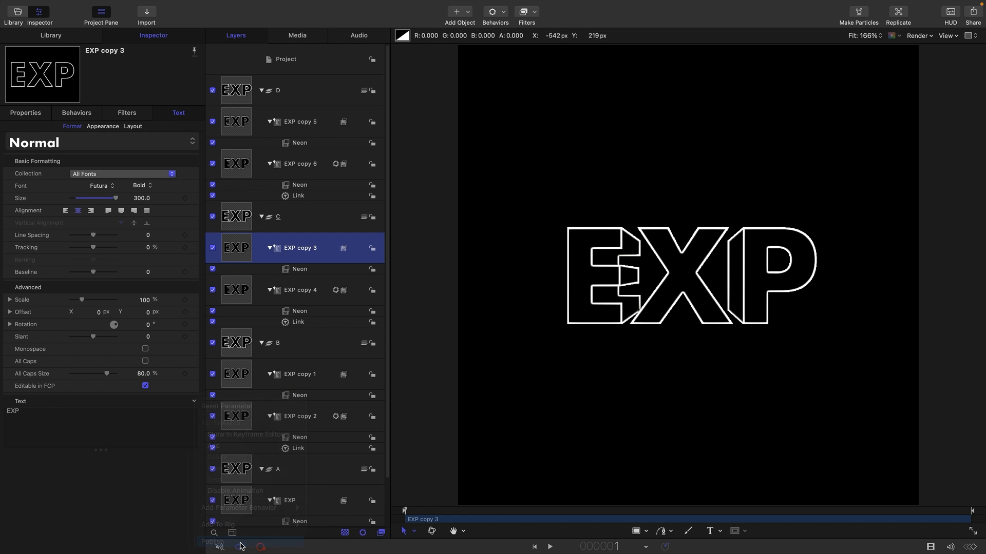
click(236, 122)
click(195, 402)
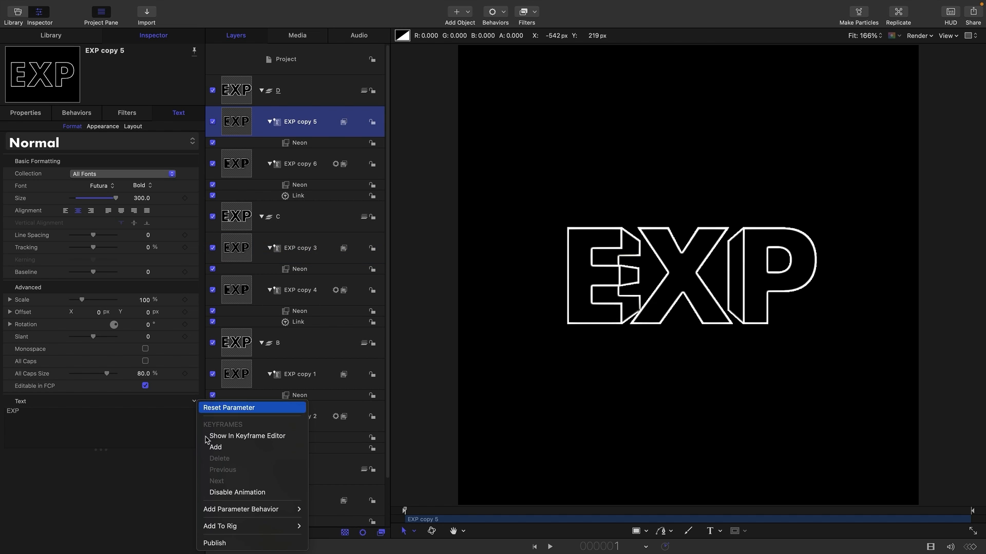
click(237, 543)
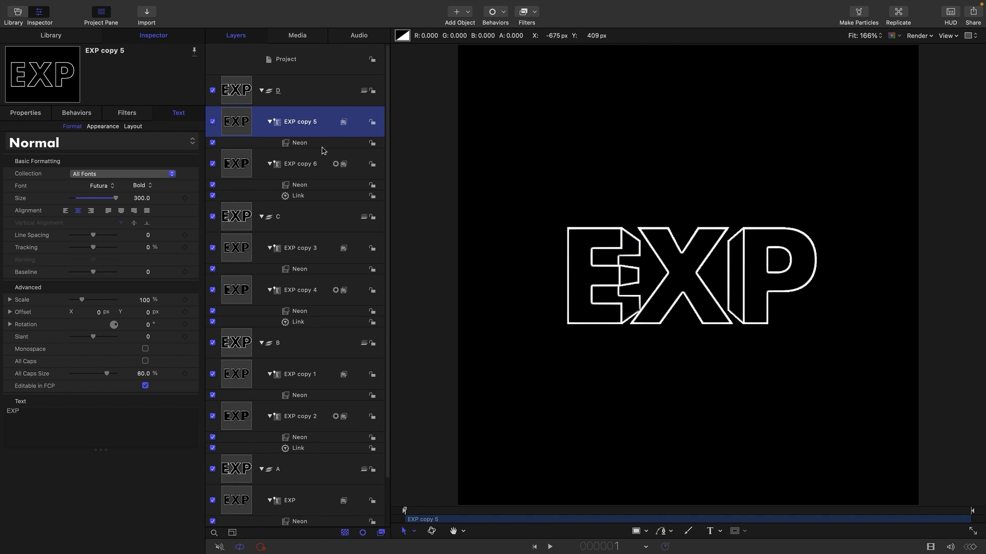
Collapse all four groups in the layer list.
click(261, 91)
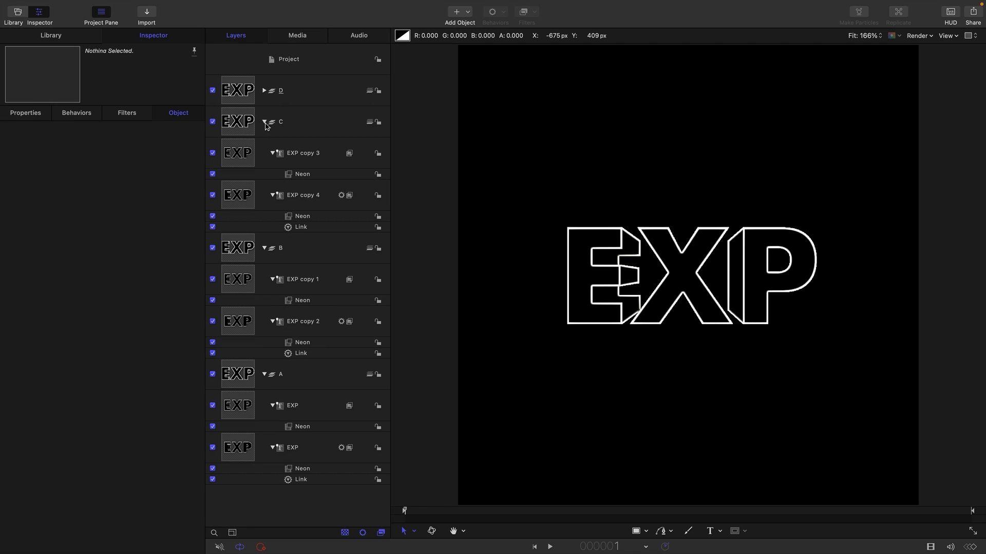
click(265, 123)
click(264, 153)
click(265, 184)
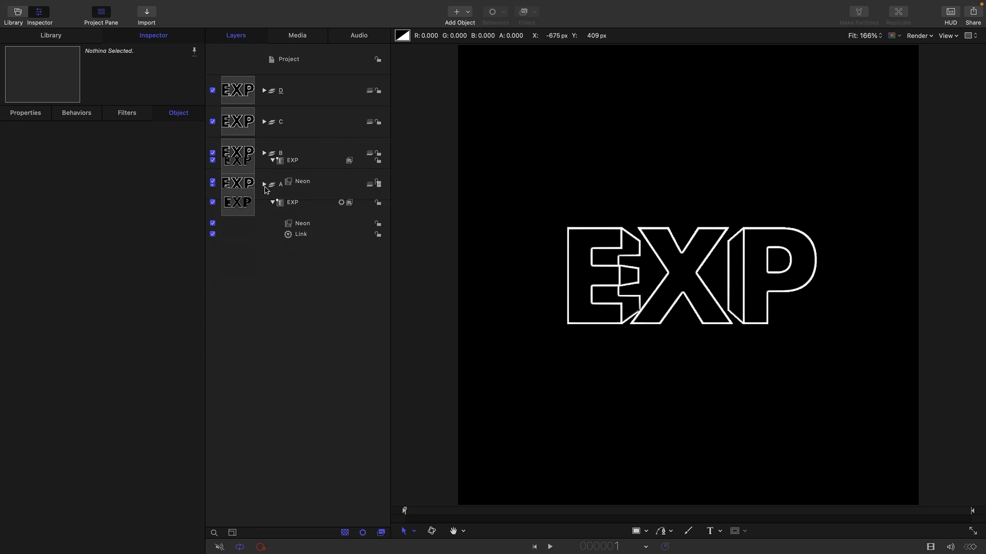
Set group A's Y position to 400 px.
click(230, 189)
key(F1)
click(148, 144)
text(4)
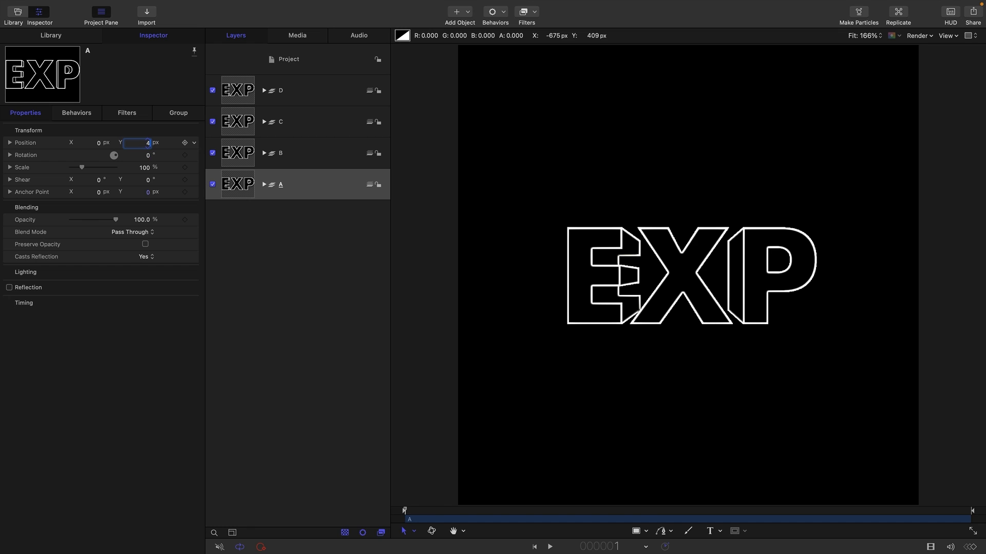
text(00)
key(Return)
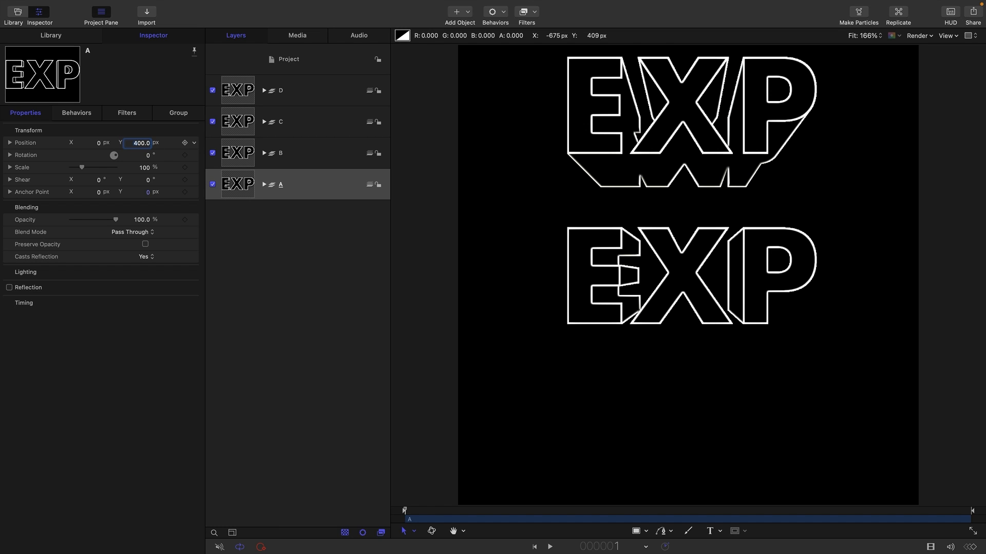
Set group D's Y position to -400 px.
click(245, 92)
click(150, 146)
text(-400)
click(237, 120)
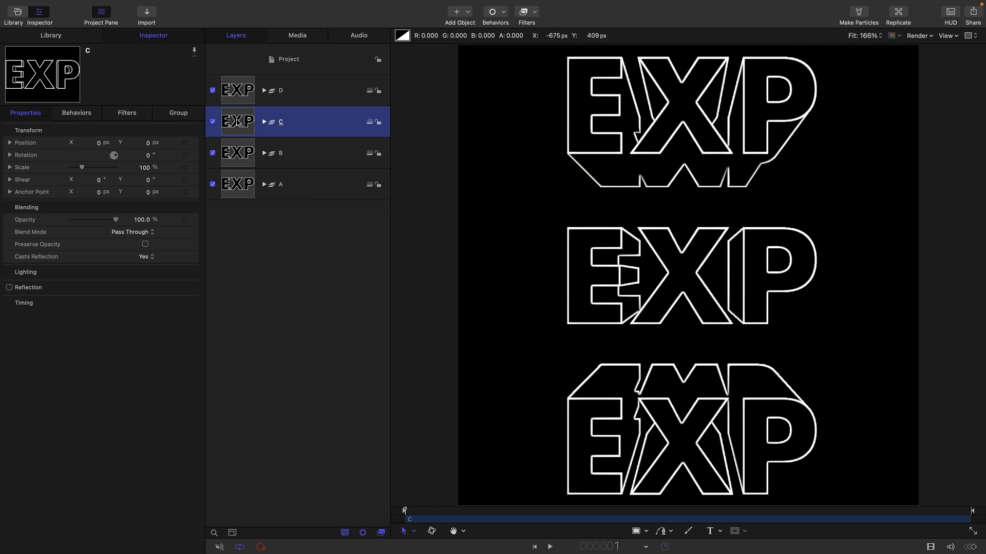
Set group B's Y position to 100 px.
click(232, 154)
click(148, 143)
text(100)
key(Return)
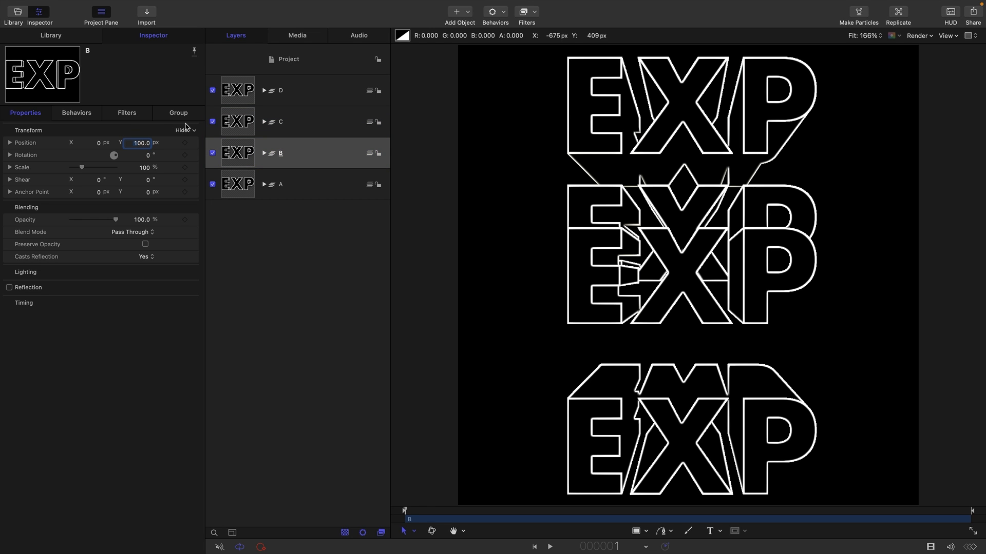
Set group C's Y position to -100 px.
click(240, 124)
click(147, 143)
text(-100)
key(Return)
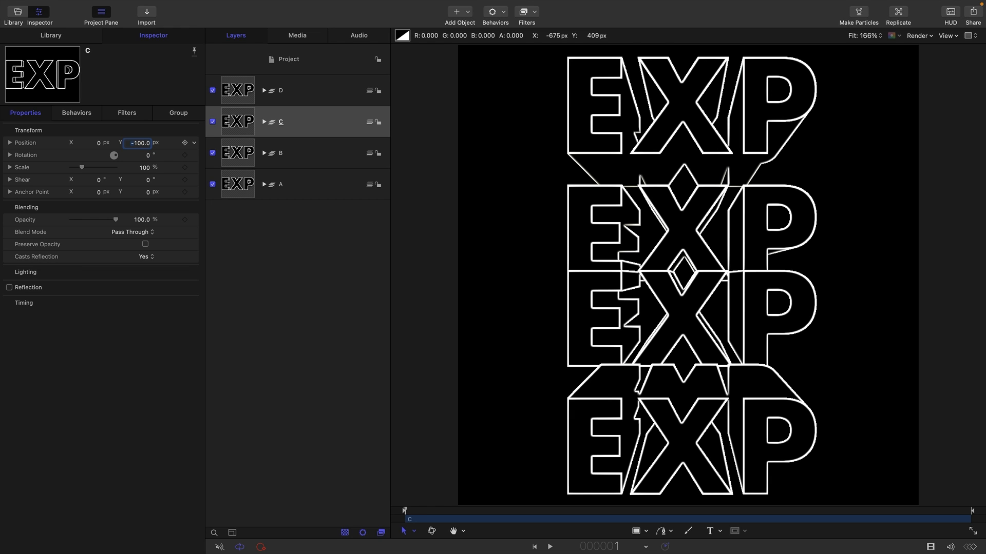
Rotate group A 30° around the Y axis.
click(236, 189)
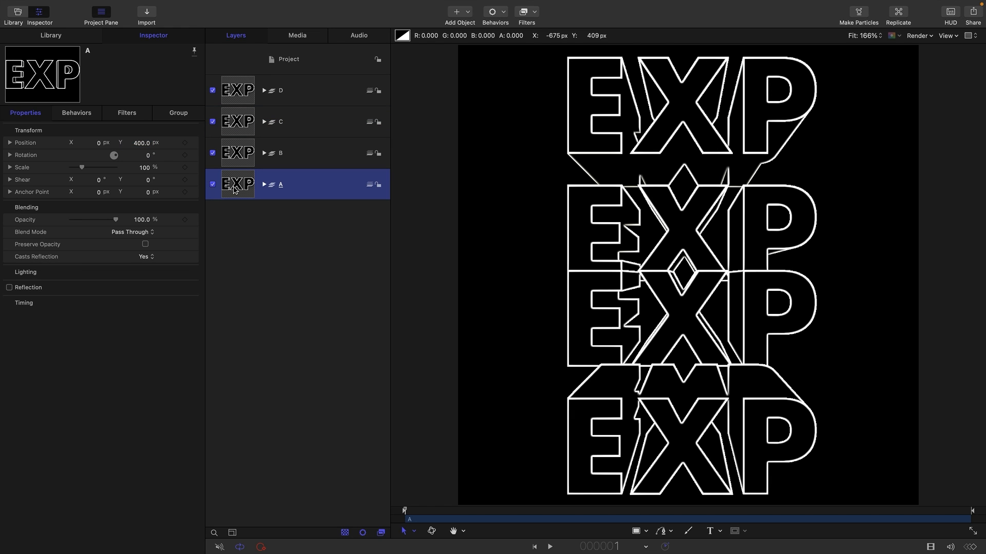
click(11, 155)
click(148, 180)
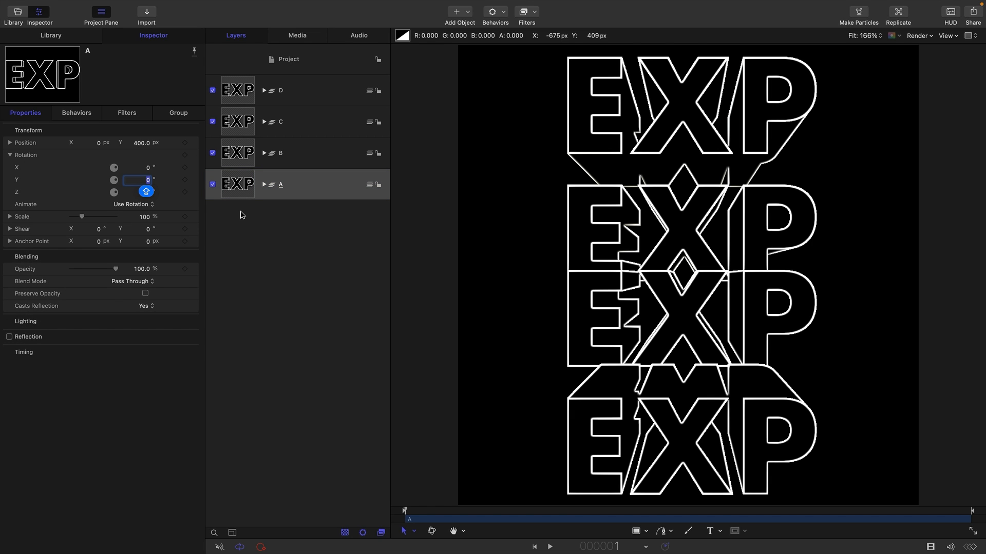
text(30)
key(Return)
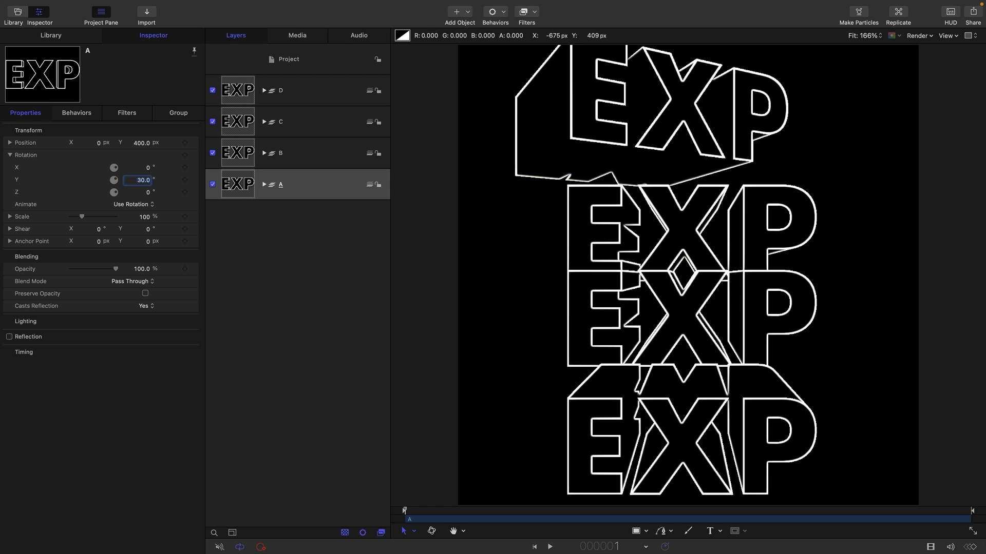
Rotate group B -30° around the Y axis.
click(233, 155)
click(148, 182)
text(-30)
key(Return)
Rotate group C 30° around the Y axis.
click(233, 123)
click(148, 180)
text(30)
key(Return)
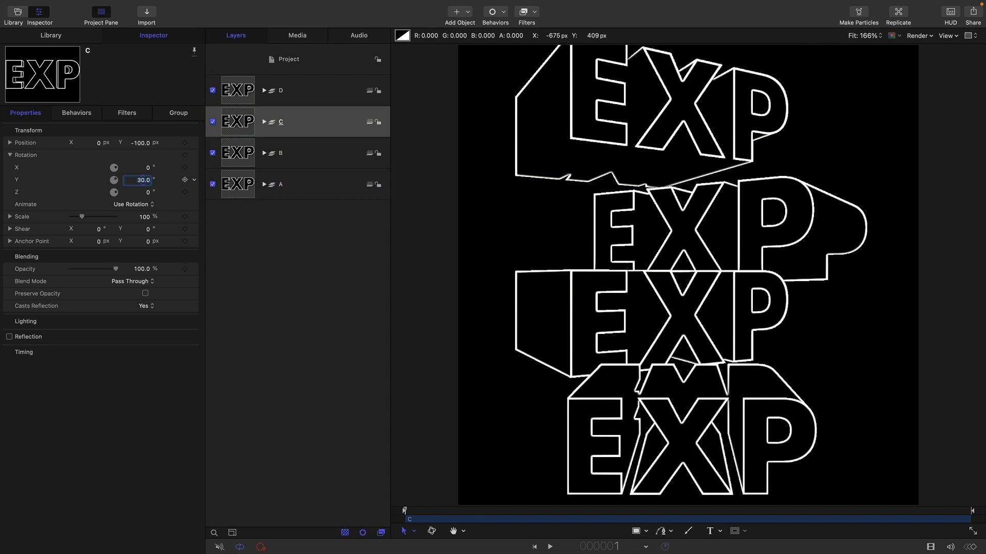
Rotate group D -30° around the Y axis.
click(242, 91)
click(142, 180)
text(-30)
key(Return)
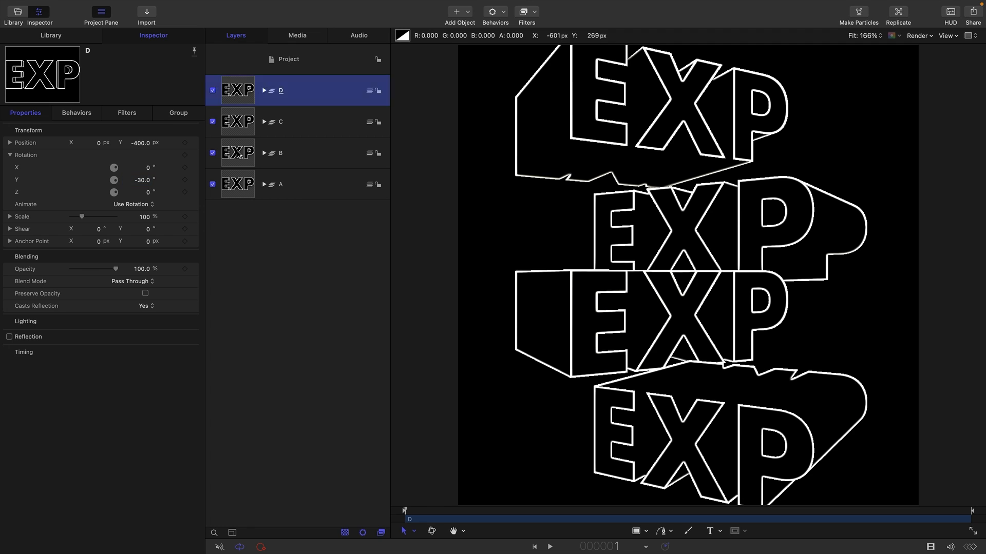
Set group B's Y position to 150 px.
click(238, 154)
drag(139, 143, 143, 143)
click(144, 143)
text(150)
key(Return)
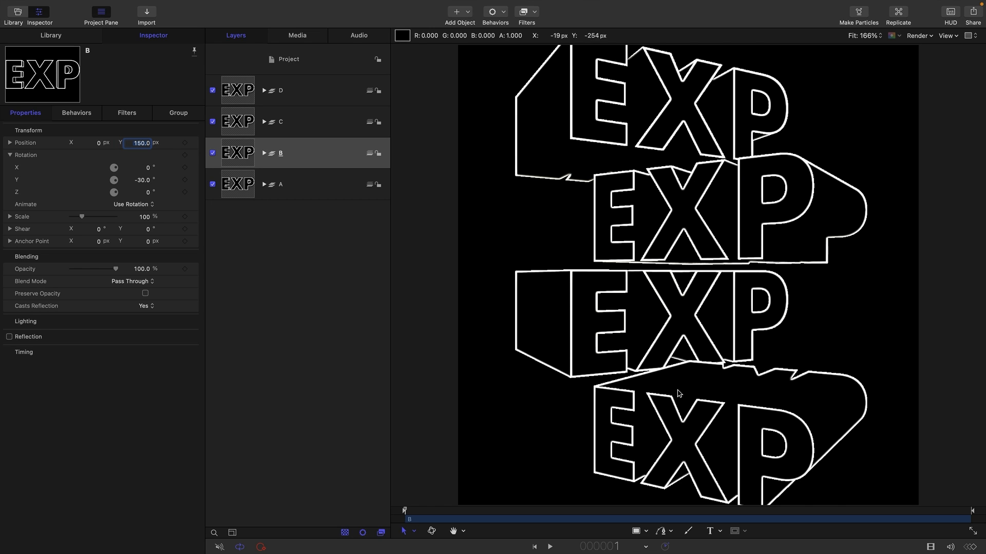
Reorder the groups so C sits above D in the layer list.
click(241, 88)
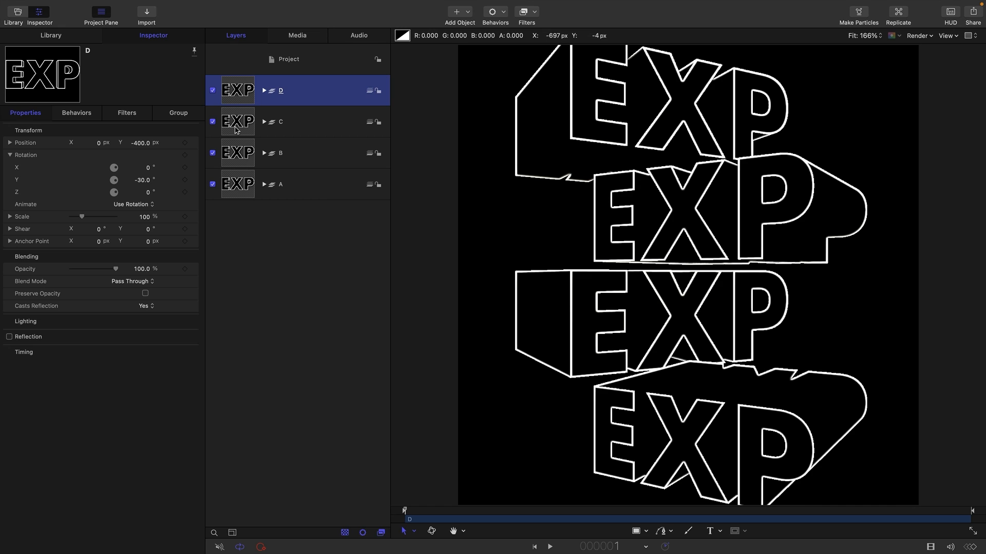
drag(244, 86, 245, 72)
Open the project's published parameters and change the second Text parameter to ERI.
click(302, 57)
click(183, 114)
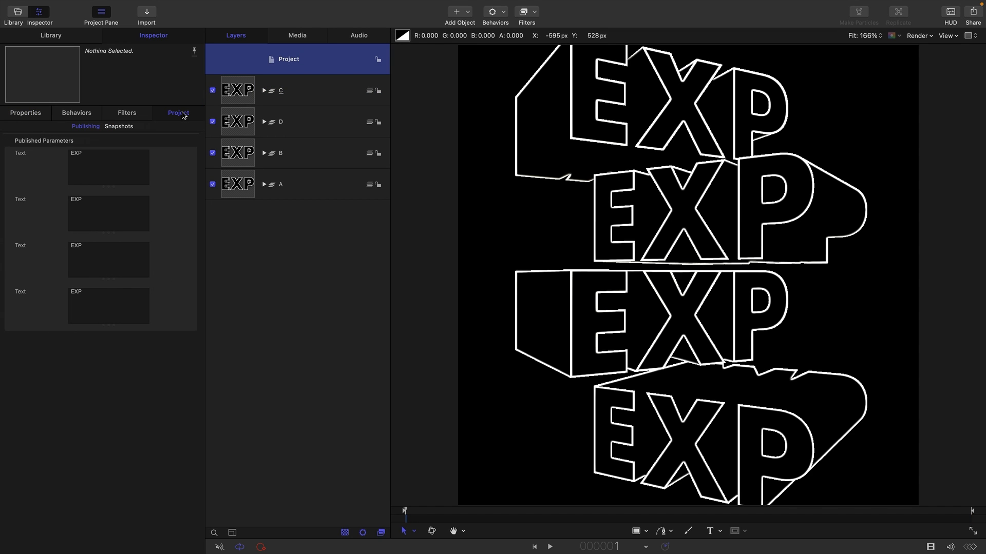
drag(106, 201, 57, 198)
text(ERI)
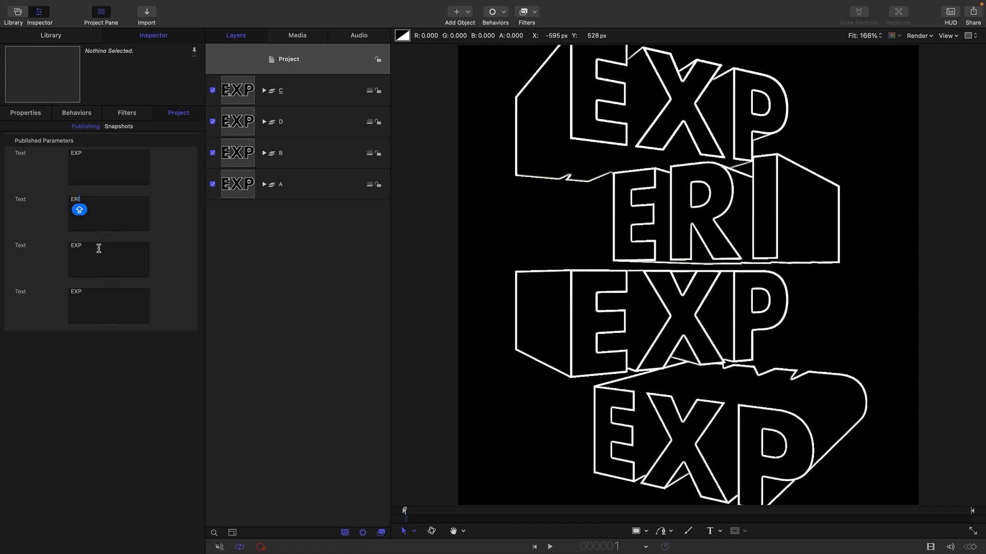
Set the third and fourth published Text parameters to MEN and TAL.
drag(98, 248, 49, 241)
text(MEN)
drag(93, 297, 50, 292)
text(TAL)
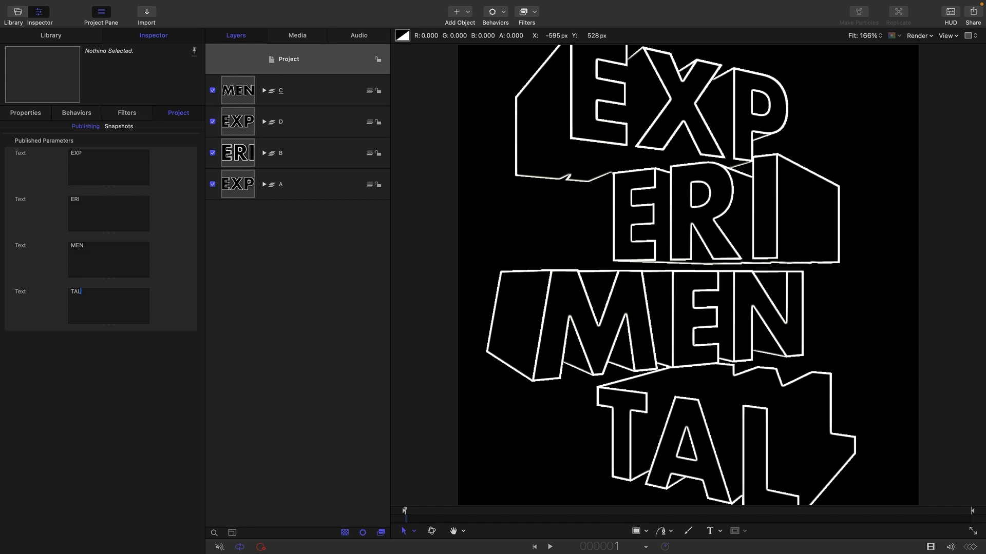
Add a camera, apply a Sweep behavior to it with start -10° and end 10°, and preview the animation.
click(468, 17)
click(475, 25)
click(502, 17)
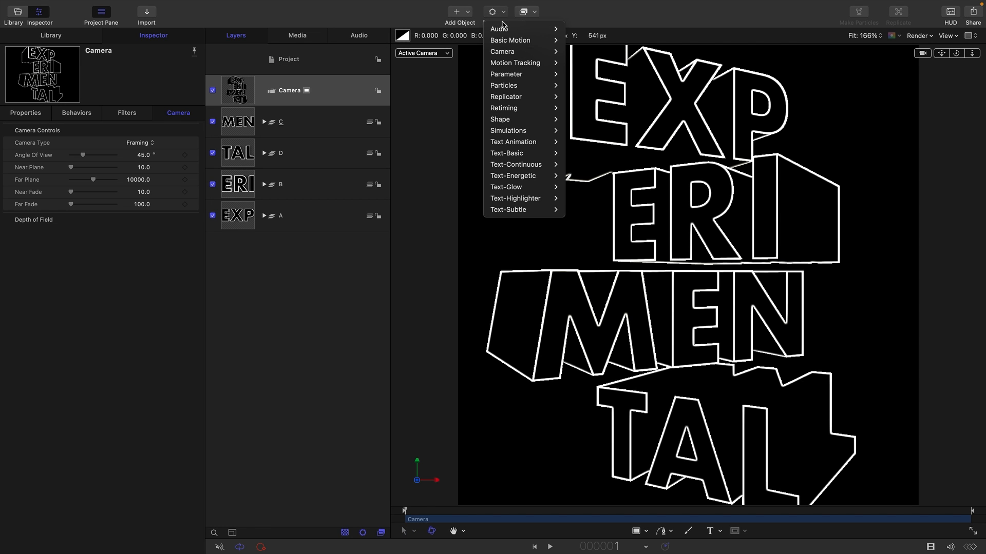
mouse_move(511, 53)
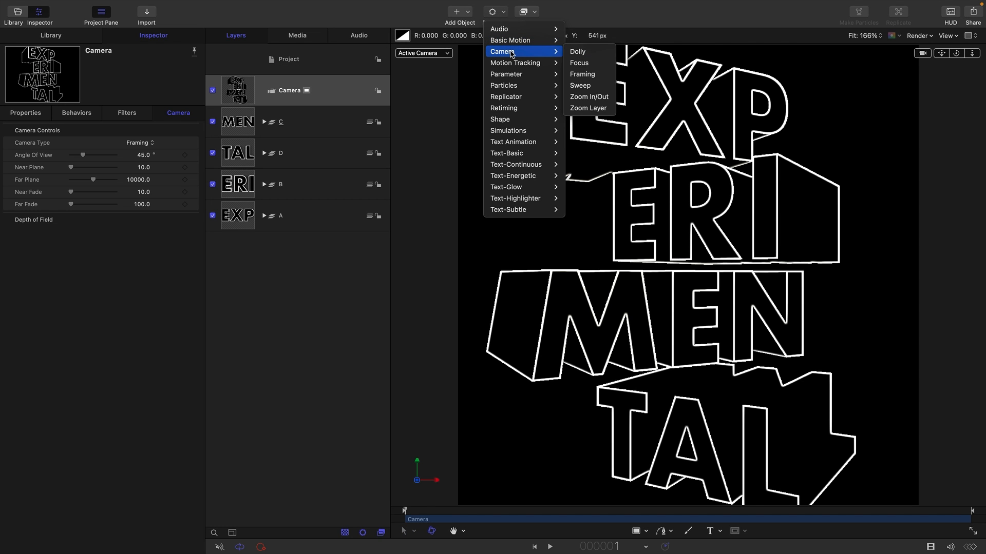
click(582, 85)
click(149, 144)
text(-10)
key(Tab)
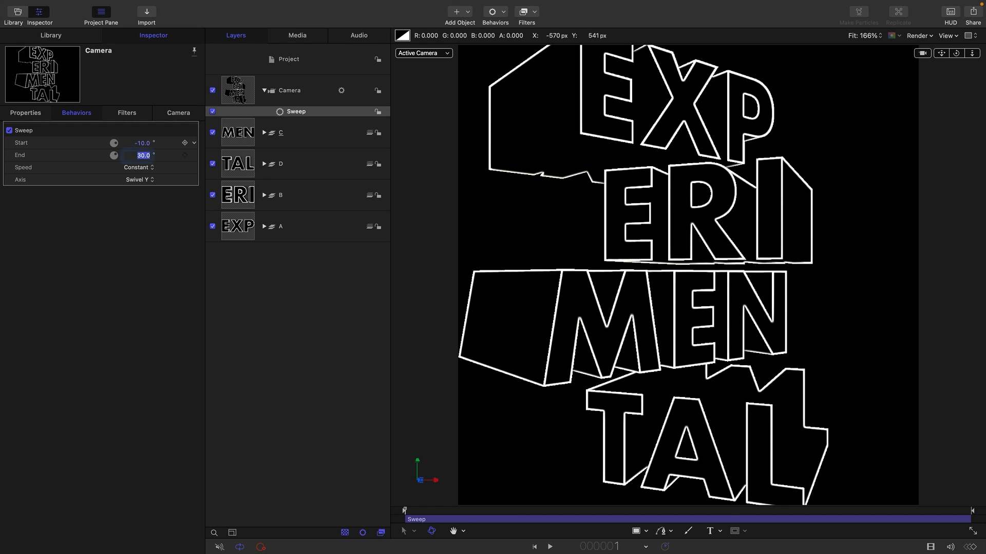
click(549, 548)
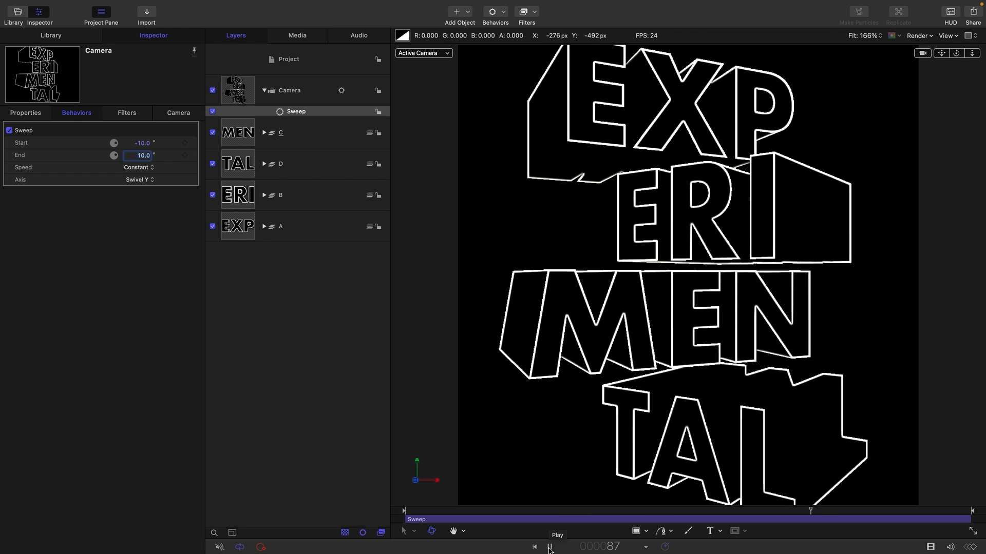
click(549, 547)
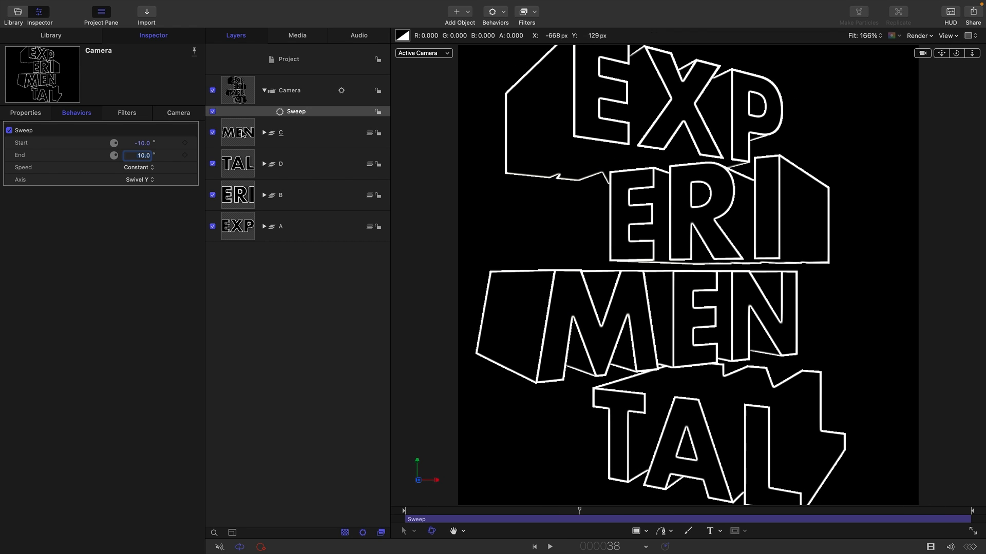
Create a new empty group and move all four text groups C, D, B and A into it.
click(244, 134)
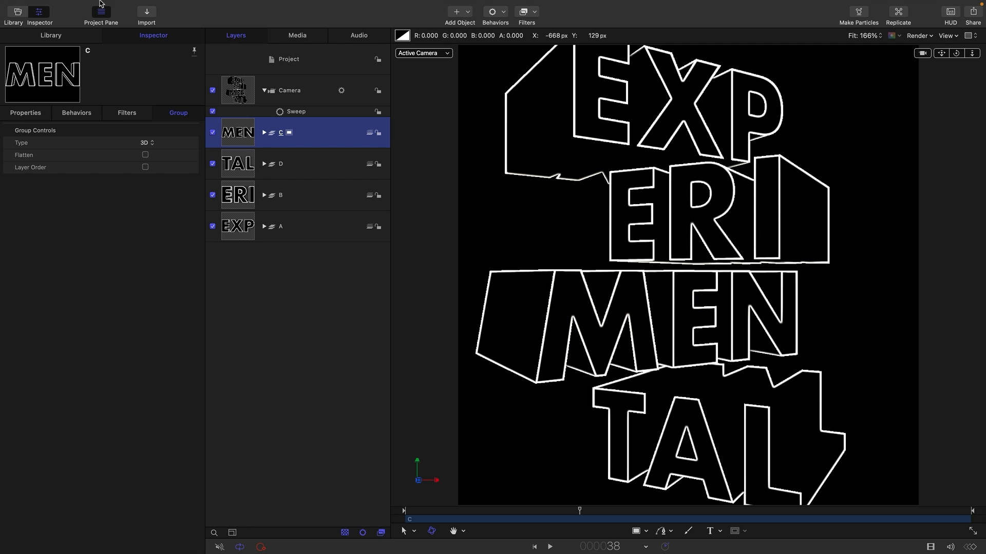
click(137, 5)
click(148, 23)
click(234, 165)
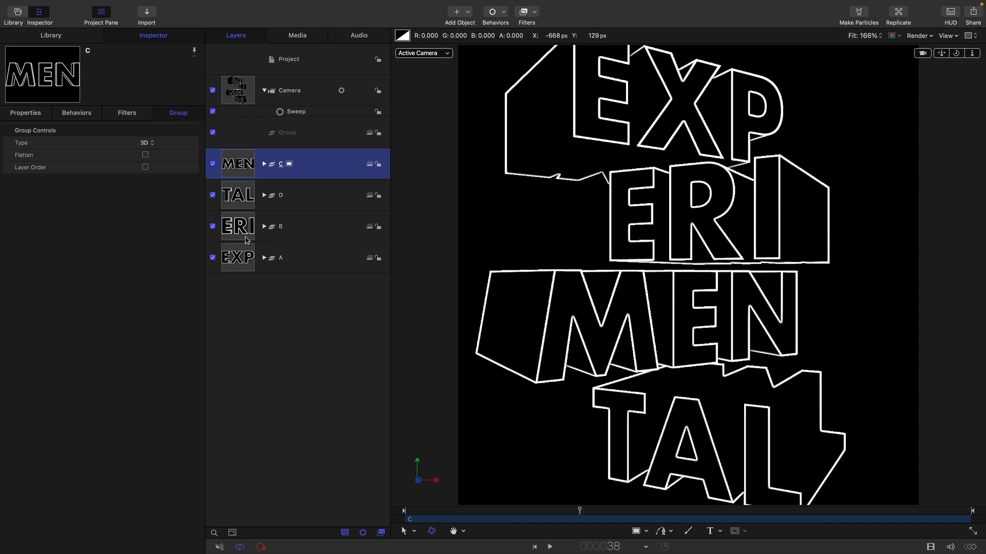
shift+click(247, 259)
drag(236, 168, 309, 131)
click(269, 139)
Apply a Levels filter to the new parent group and toggle it off and back on.
click(534, 14)
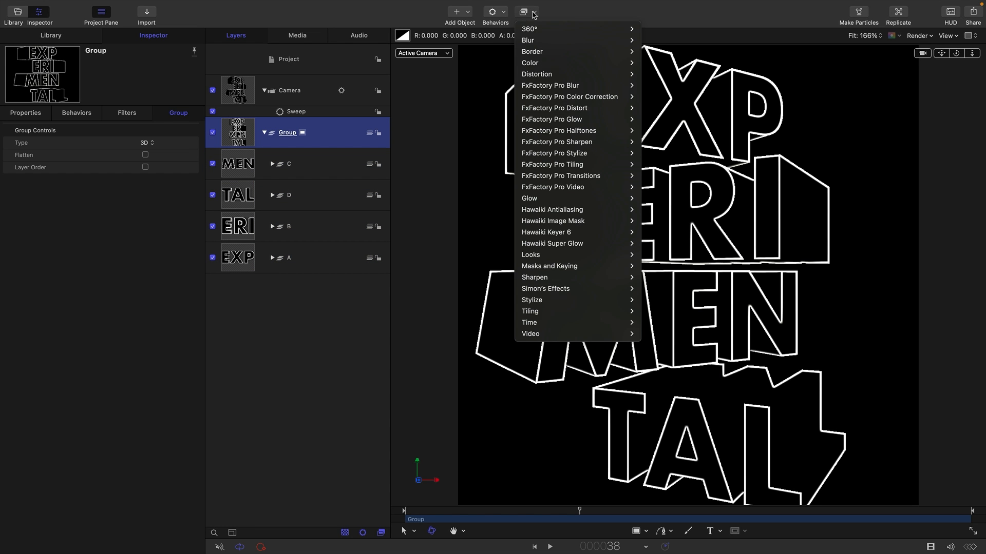
mouse_move(536, 63)
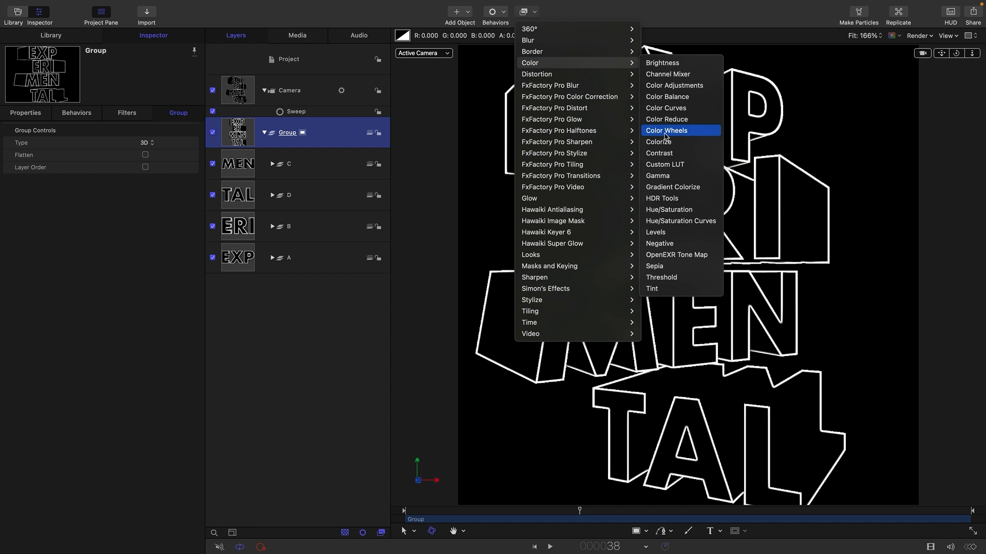
click(678, 231)
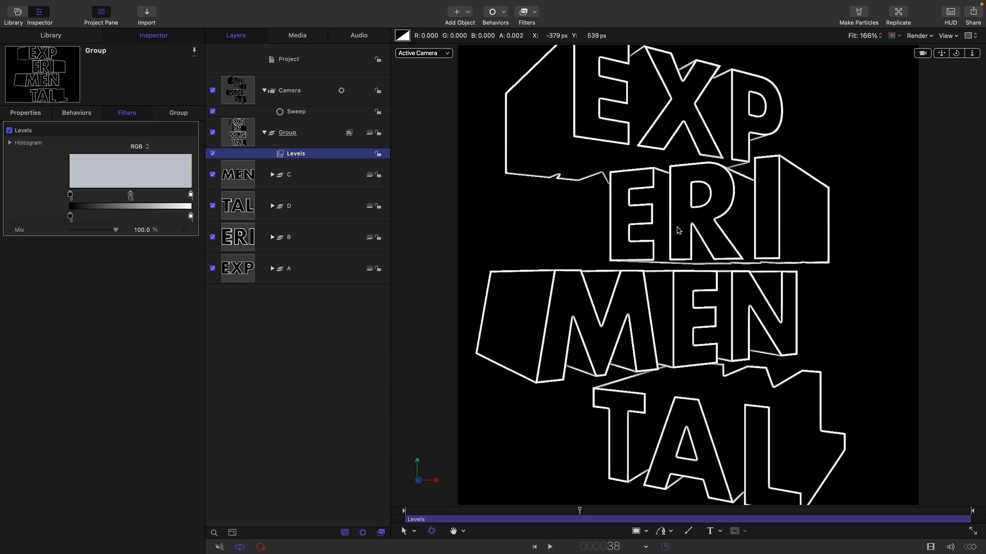
click(212, 153)
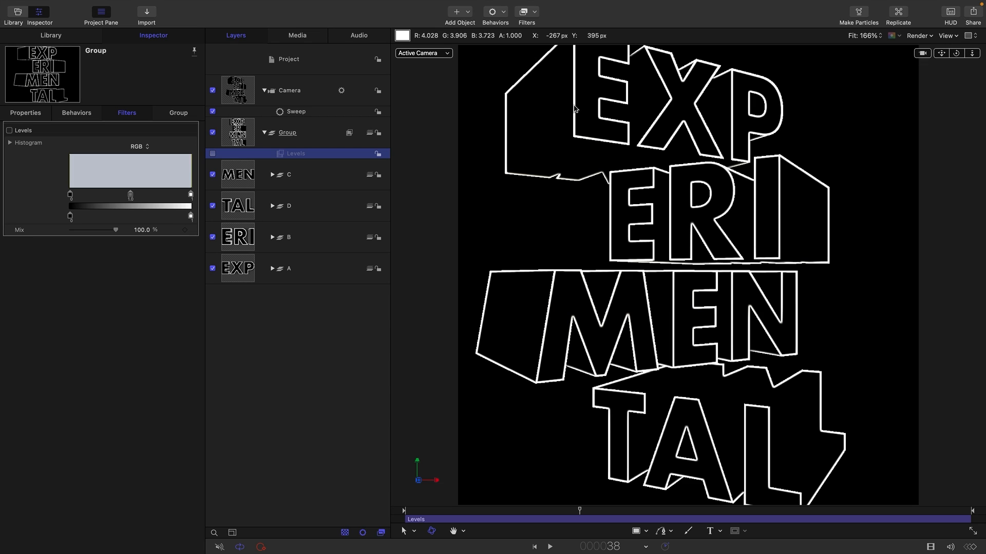
click(212, 153)
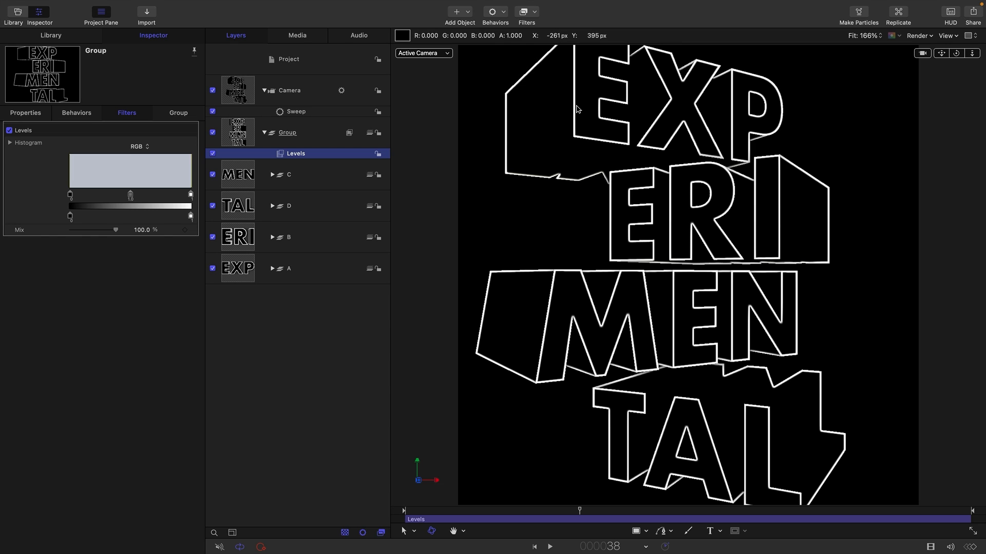
key(Up)
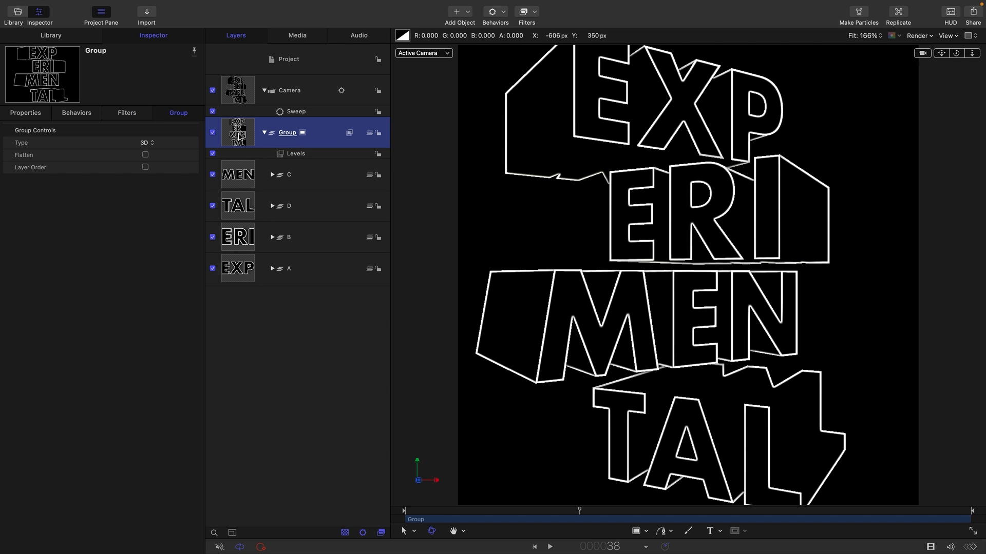
Apply a Colorize filter to the parent group and set Remap White To a pink colour.
click(539, 13)
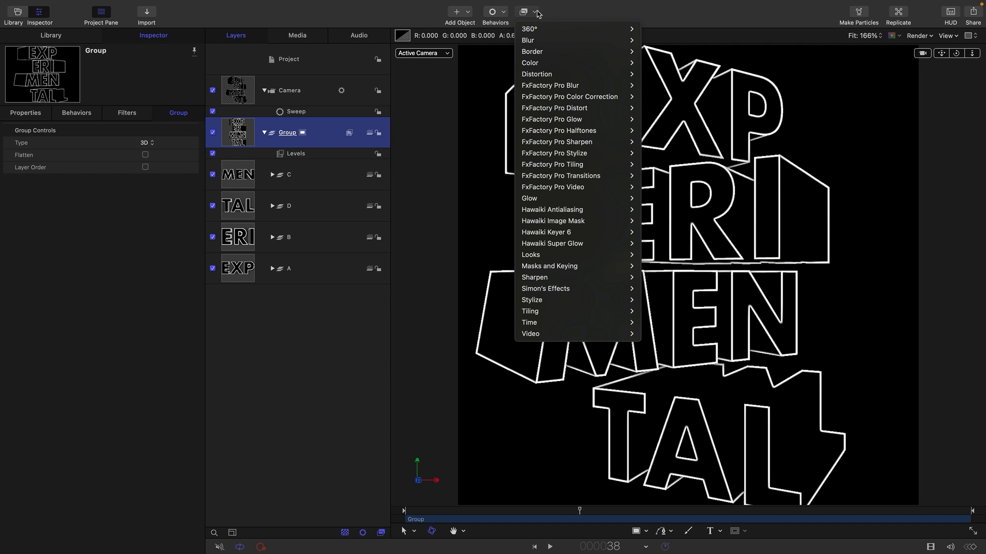
mouse_move(590, 63)
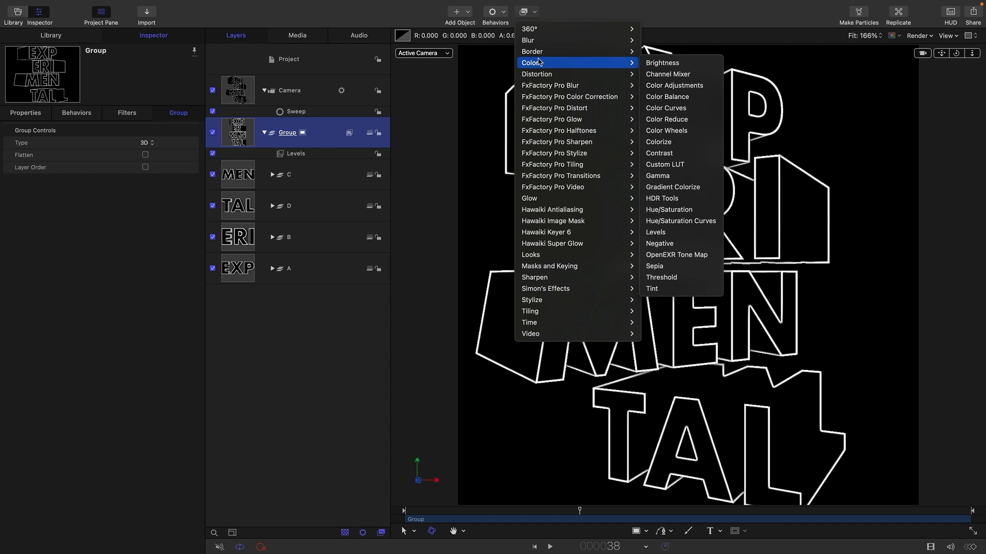
click(704, 147)
click(141, 156)
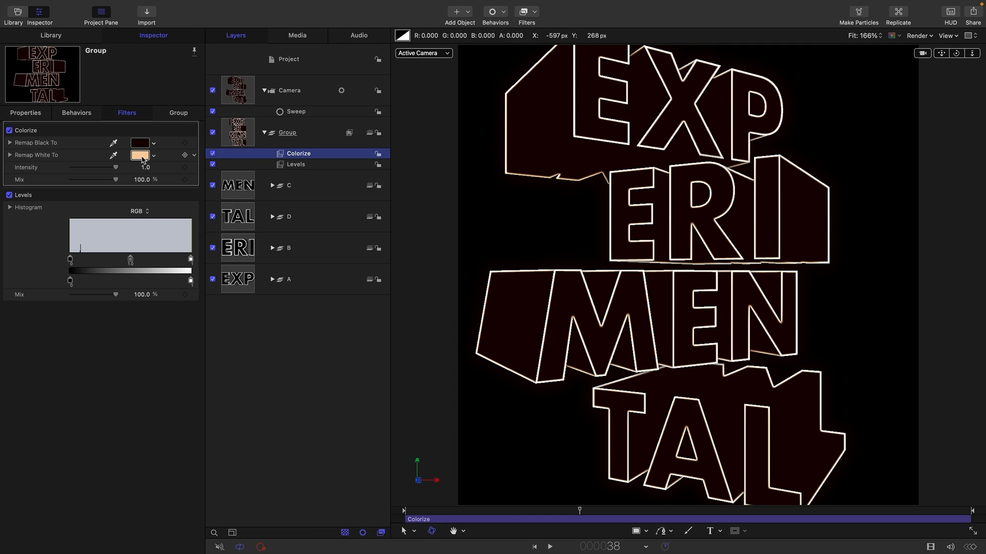
drag(359, 261, 388, 264)
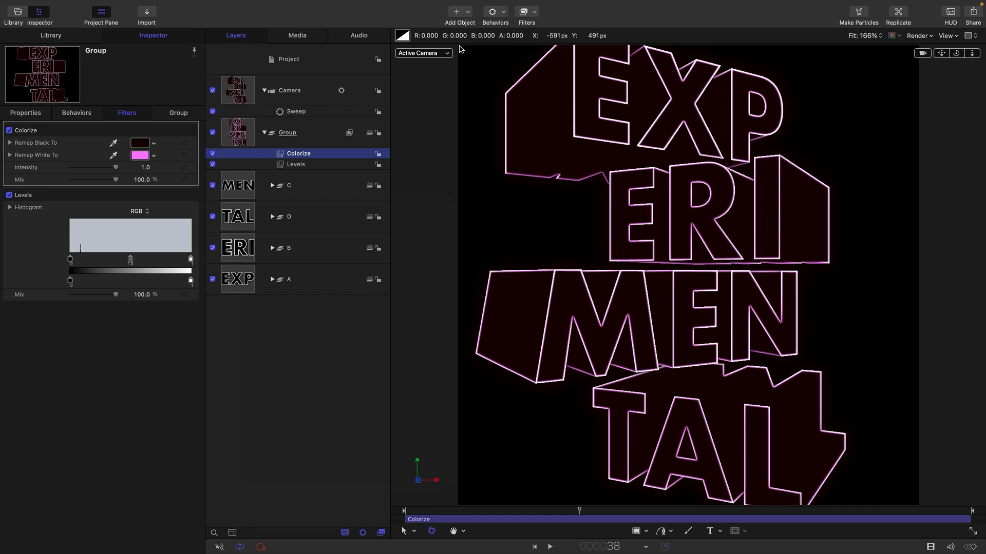
Add a Neon glow filter to the parent group and set its Mix to 10%.
click(533, 13)
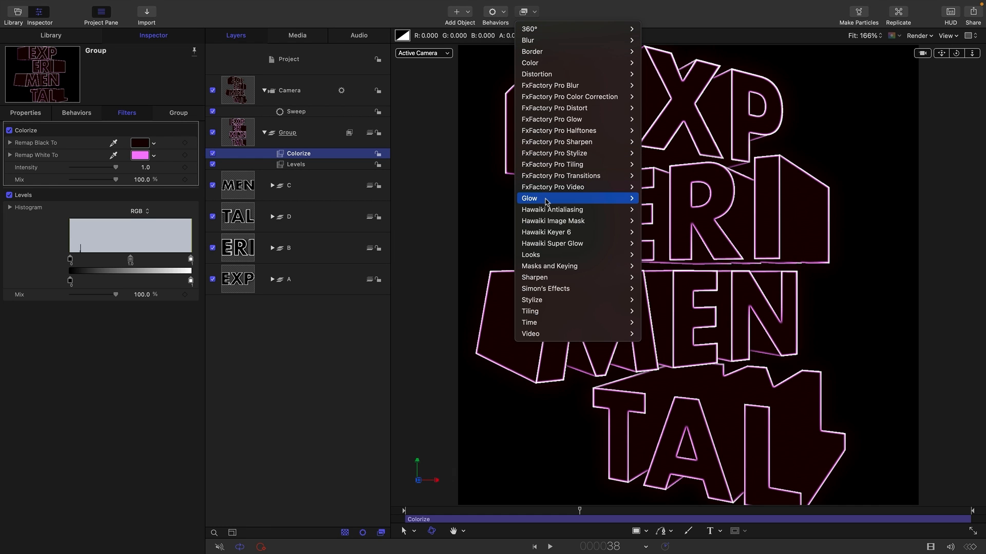
mouse_move(548, 201)
click(665, 279)
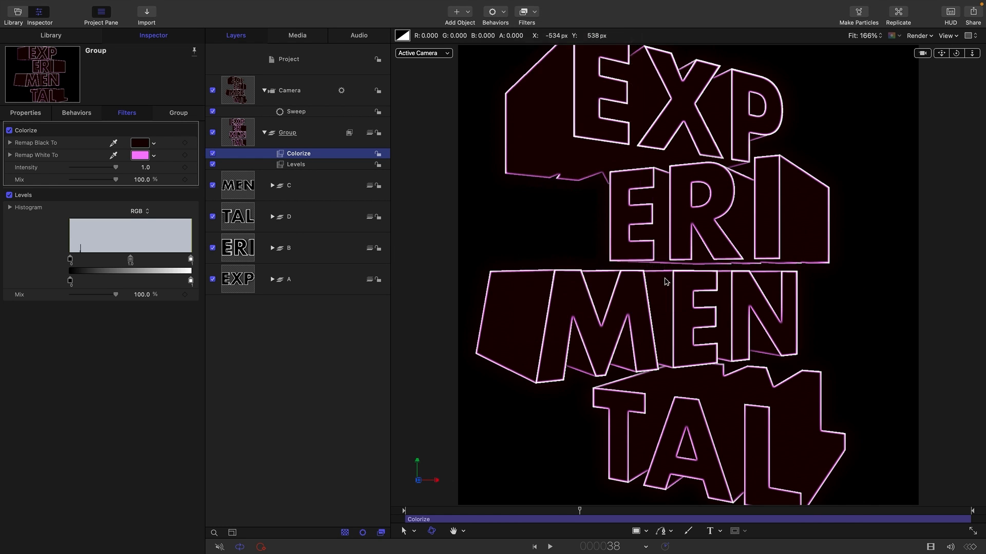
text(10)
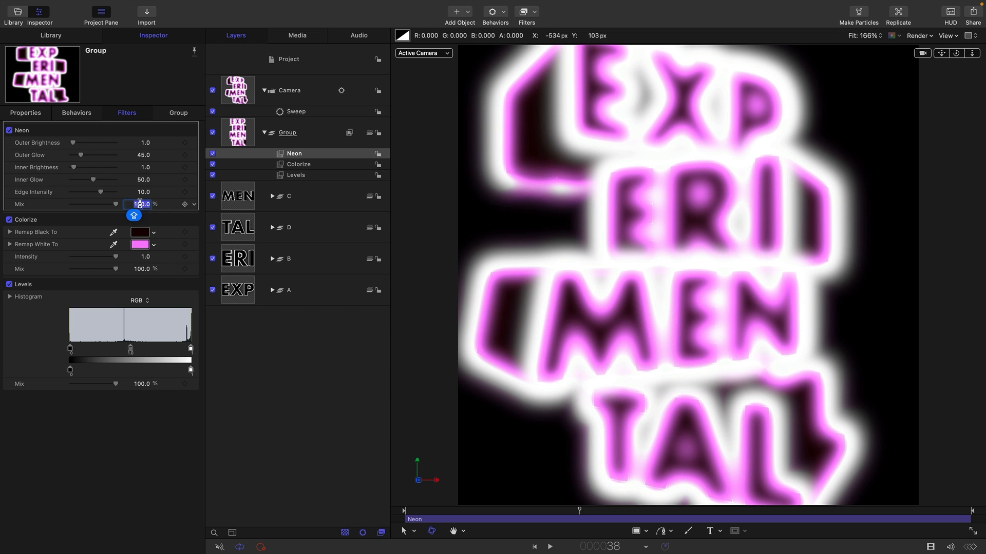
key(Return)
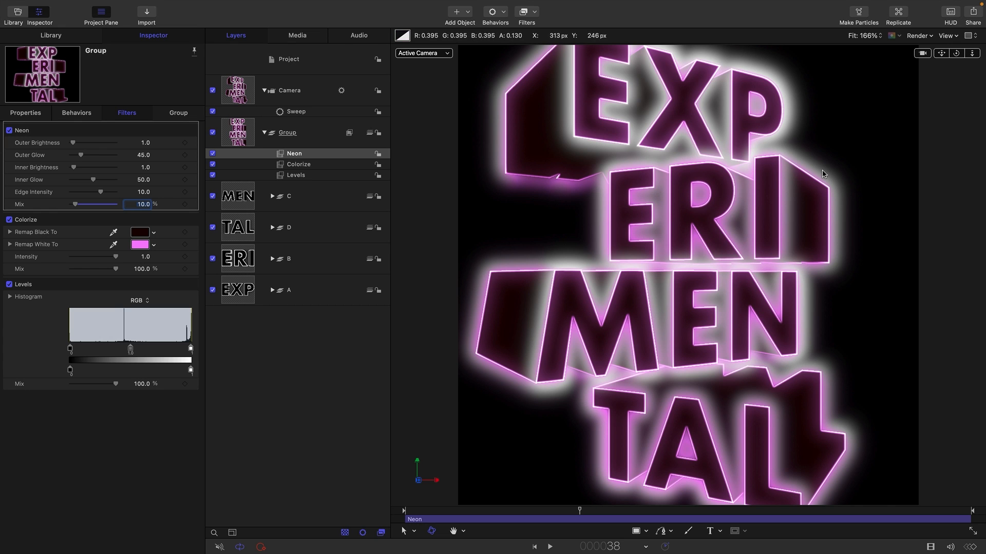
Add a Luma Keyer filter to the parent group just above Levels.
click(302, 176)
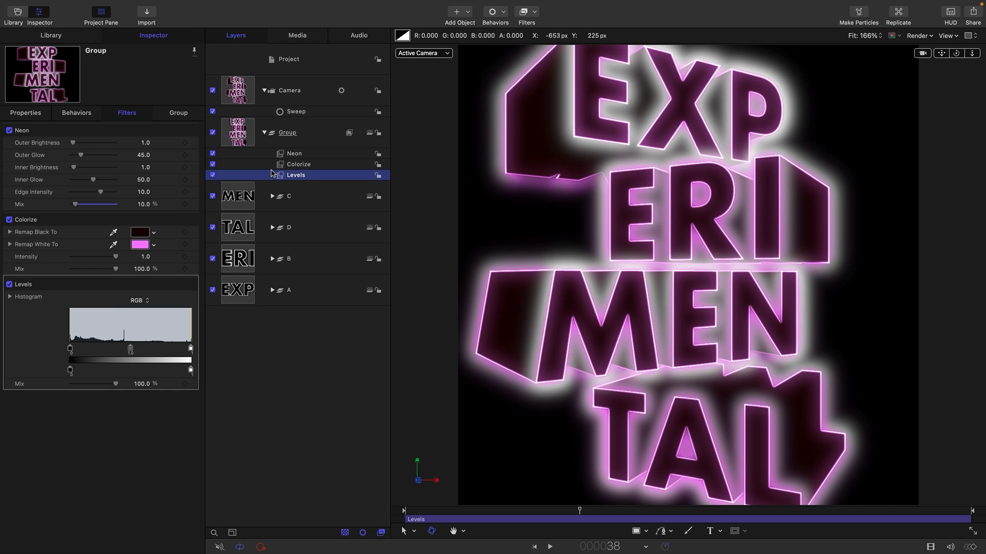
click(536, 14)
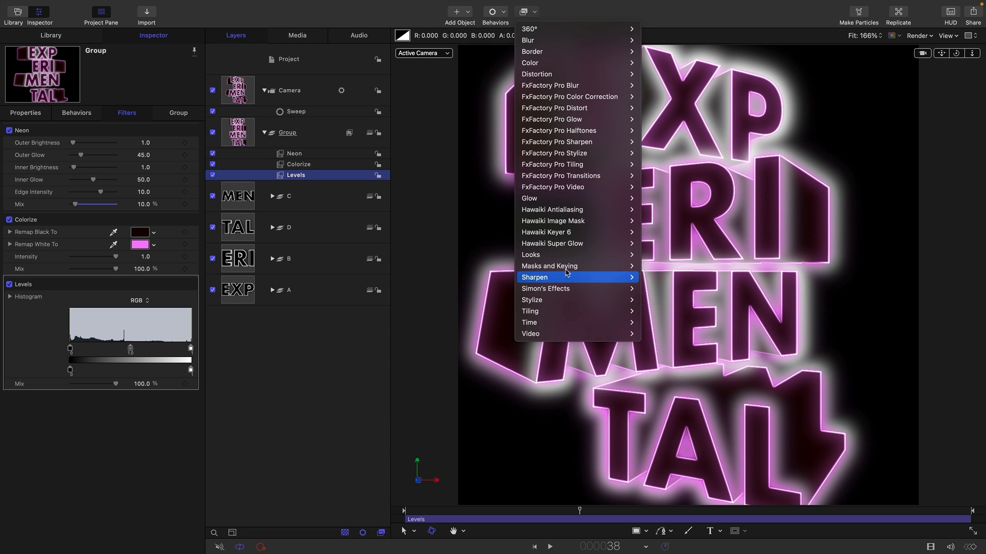
mouse_move(573, 267)
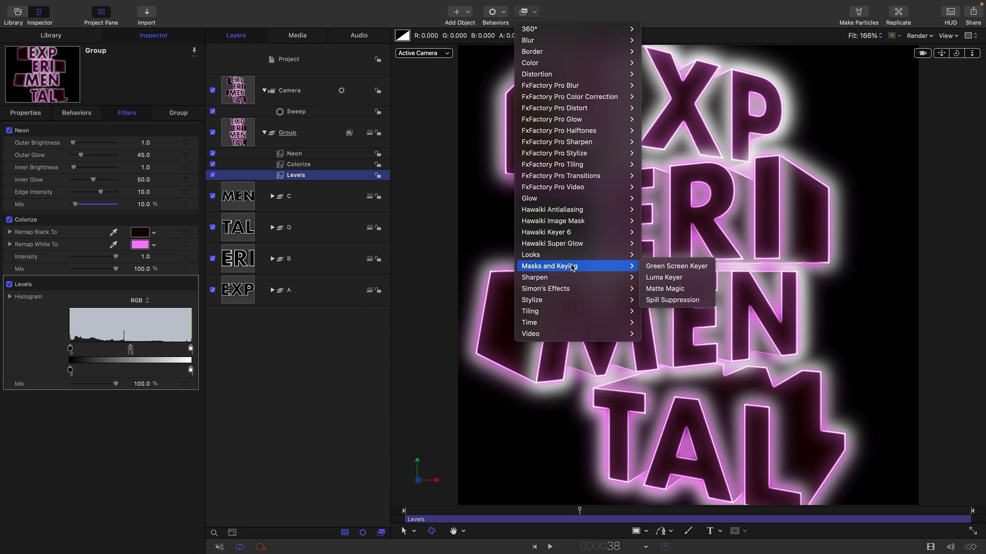
click(667, 277)
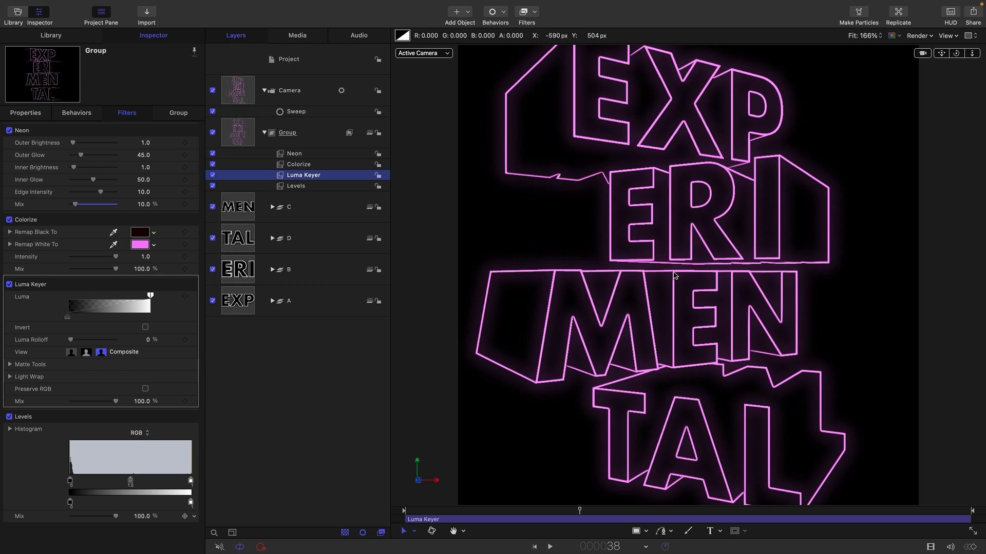
Set the Neon filter's Mix to 100% and Outer Glow to 109, then preview the animation.
click(300, 154)
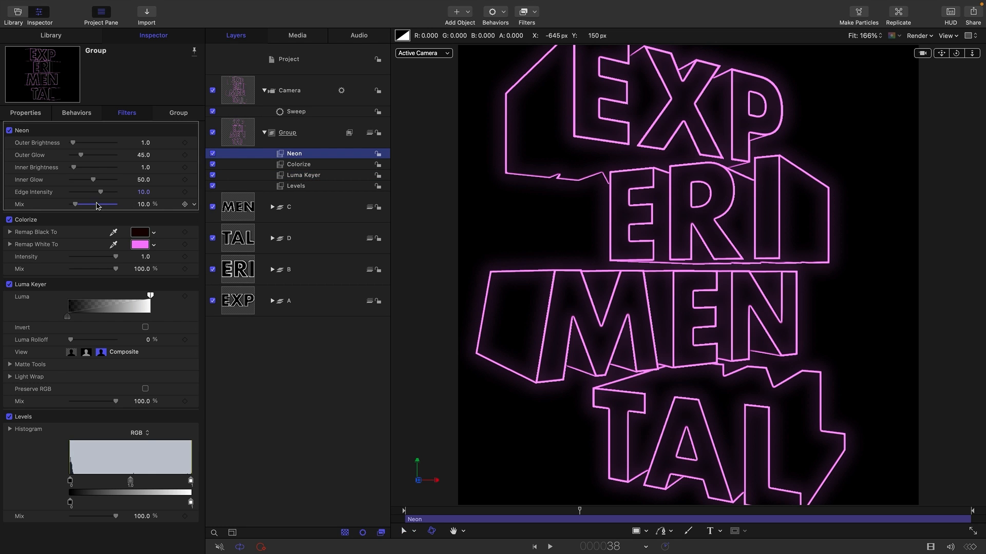
drag(77, 204, 193, 212)
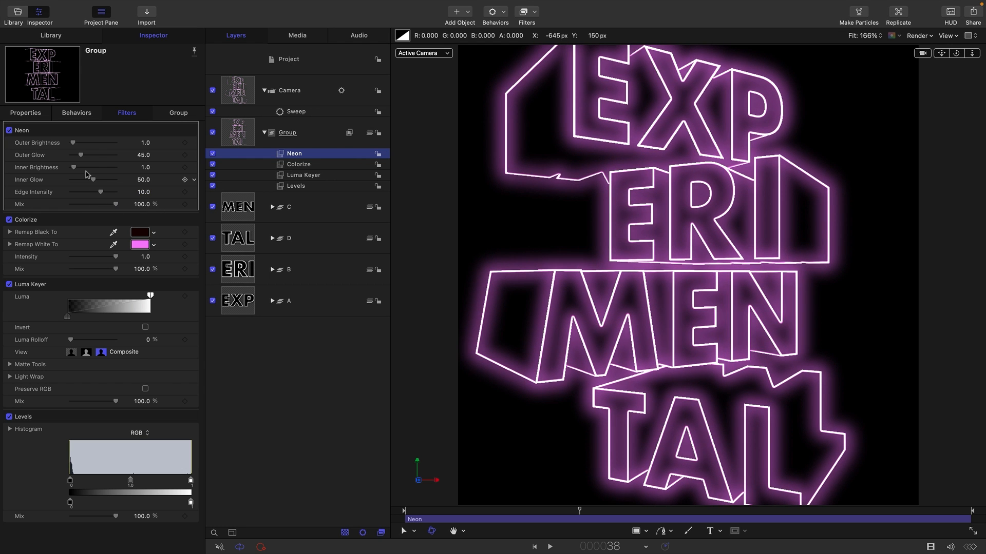
drag(80, 156, 100, 155)
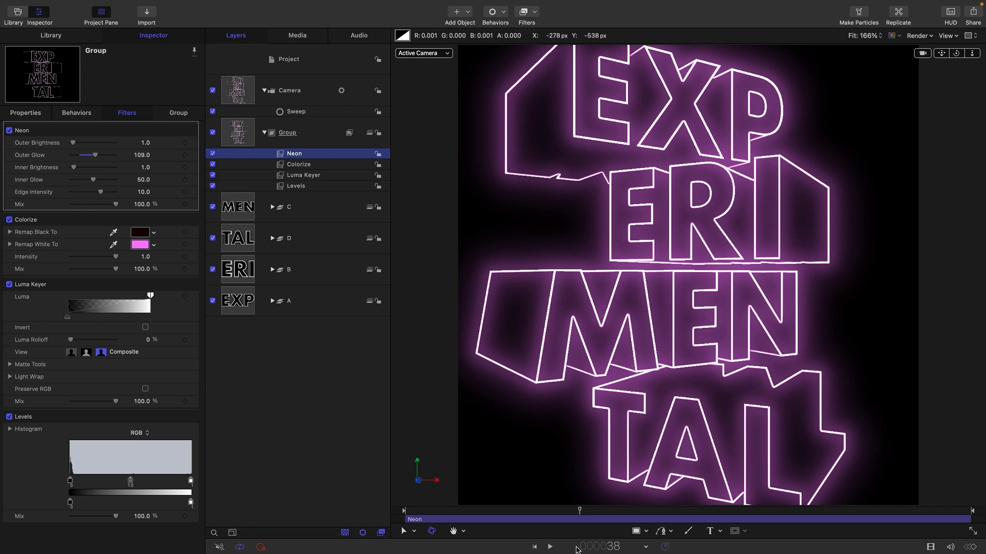
click(550, 547)
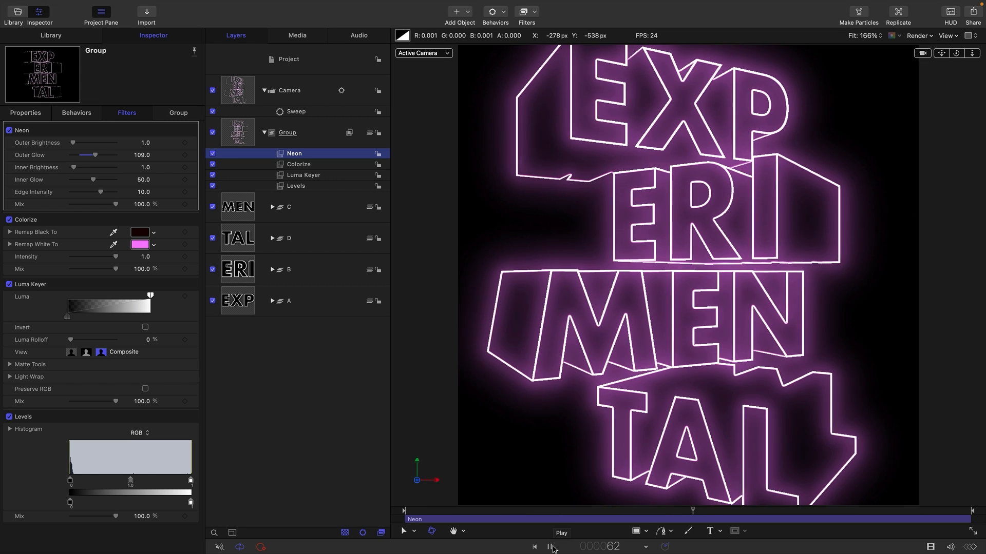
click(550, 547)
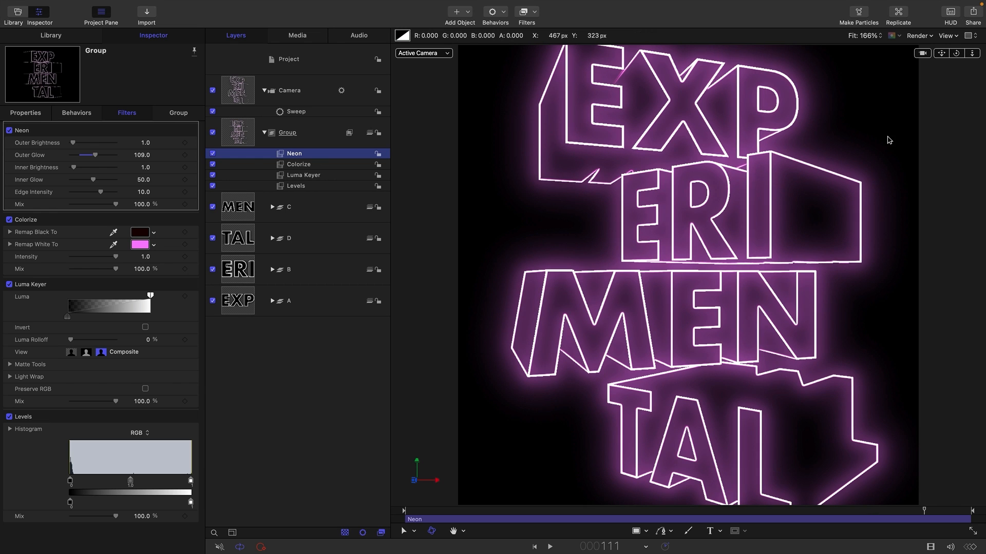
Enable Depth of Field in the render options and play the animation back from the start.
click(932, 36)
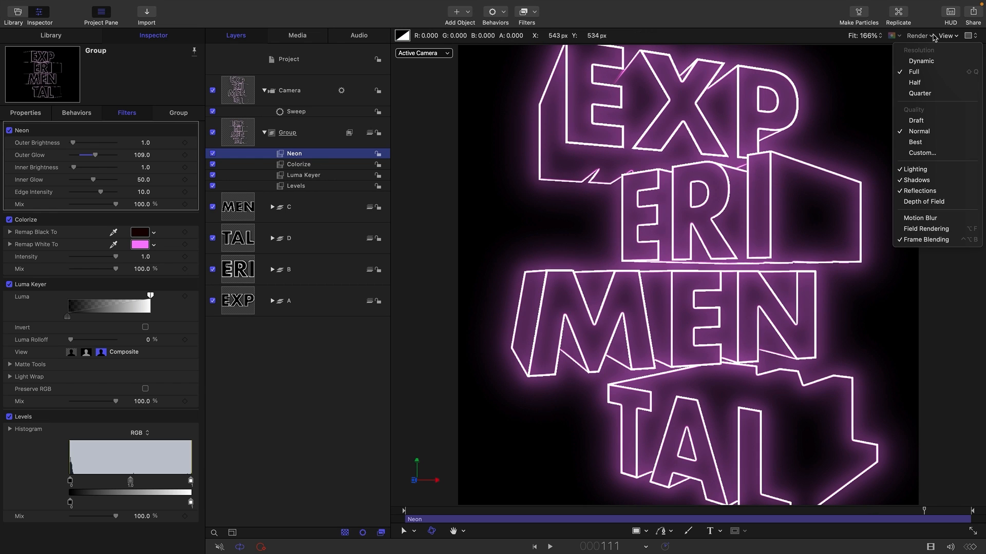
click(926, 204)
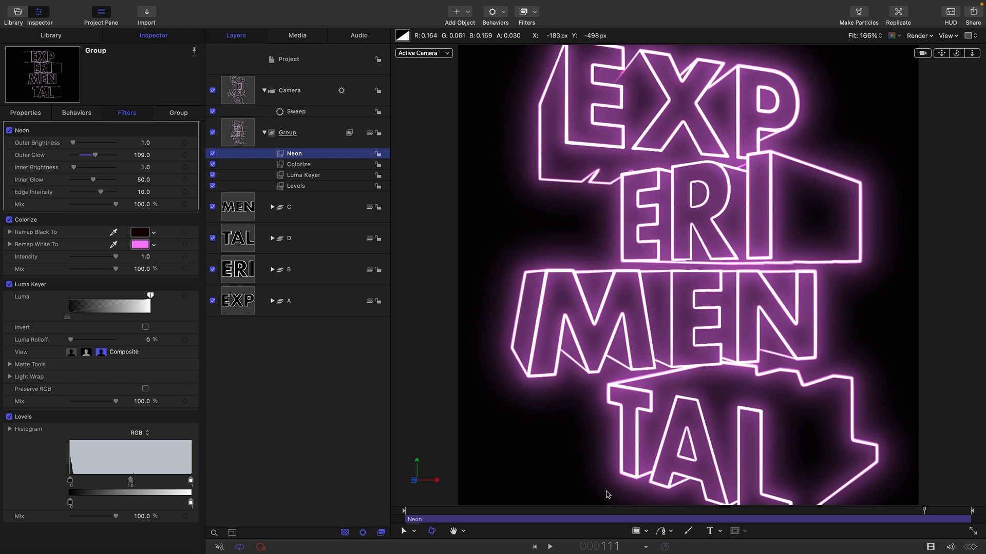
click(534, 548)
click(550, 547)
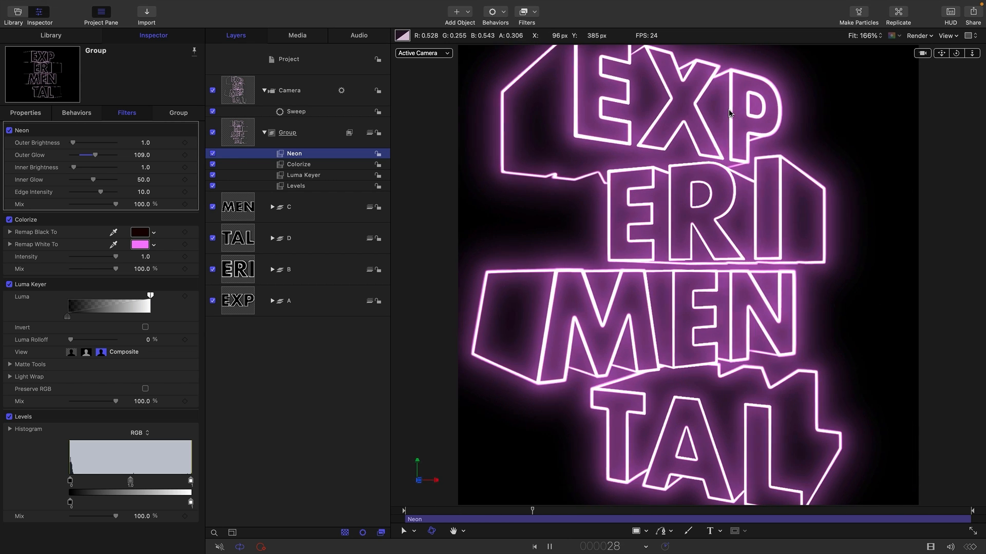
key(space)
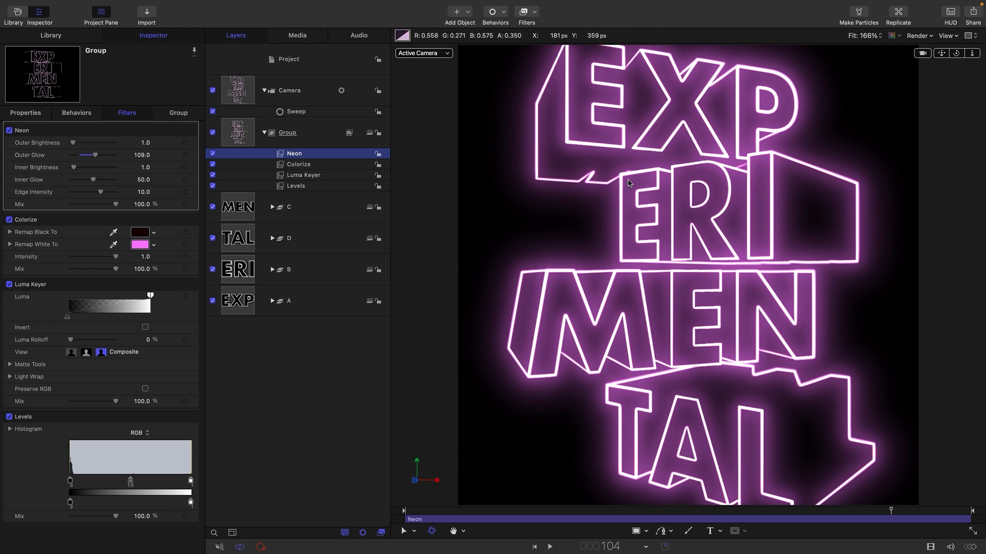
Rearrange the text groups so B (ERI) sits at the top of the stack, followed by C, D and A.
click(238, 240)
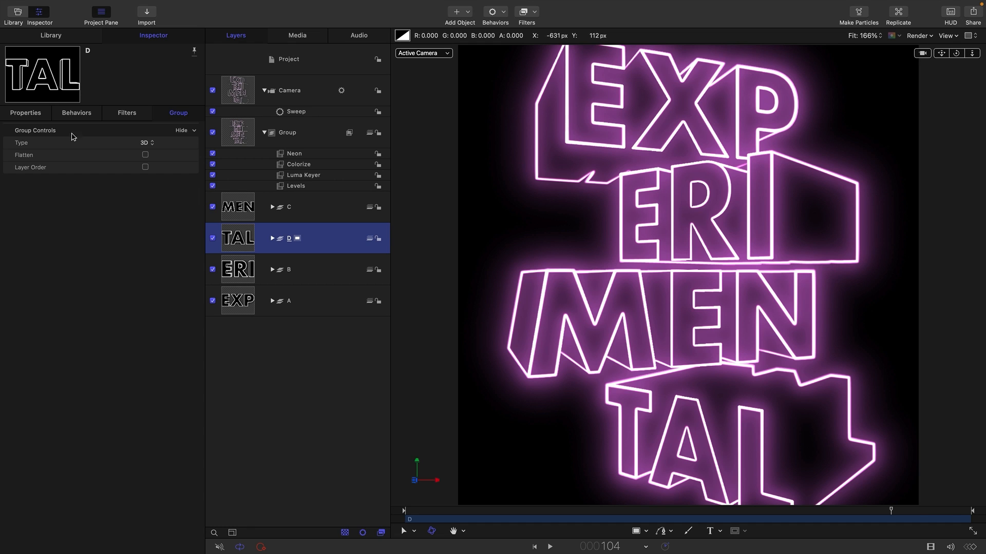
key(super+slash)
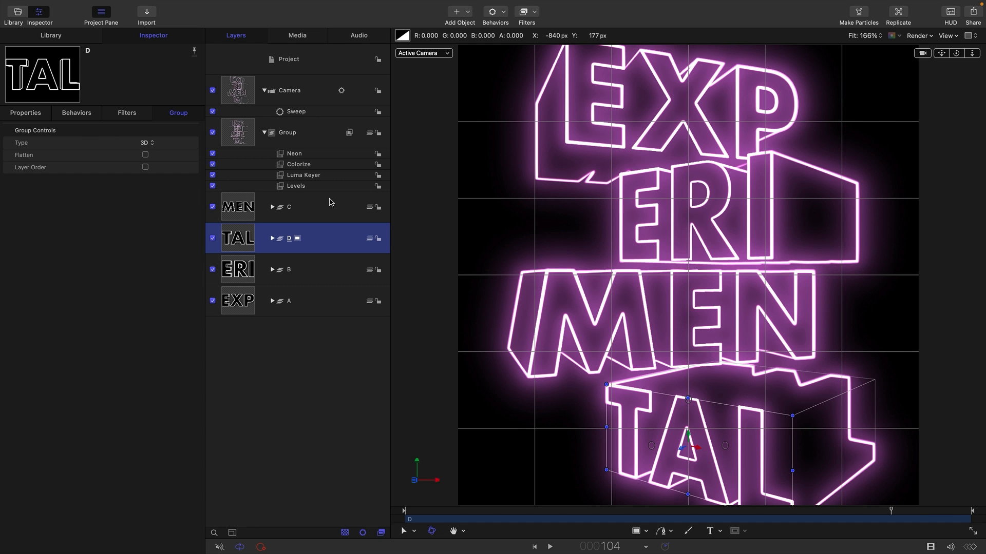
key(F1)
mouse_move(98, 144)
mouse_down()
mouse_move(77, 144)
mouse_move(121, 143)
mouse_move(98, 143)
mouse_up()
click(243, 270)
click(249, 303)
click(241, 206)
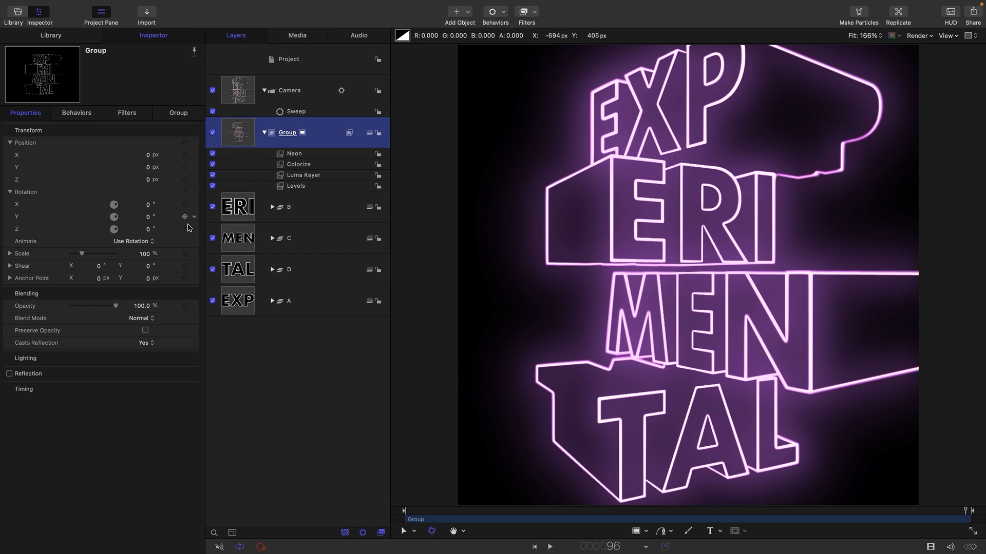
Set the parent group's Scale to 120%.
click(148, 254)
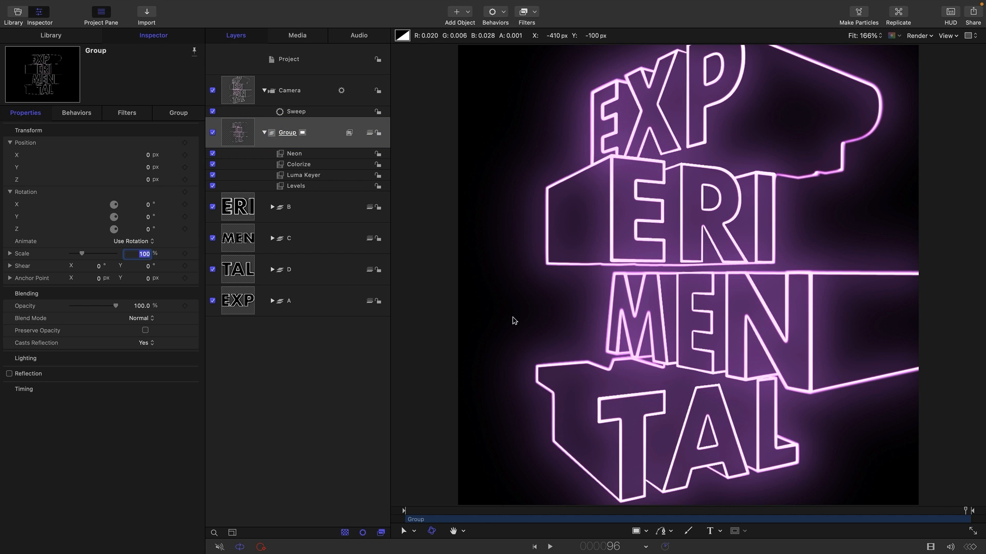
key(Return)
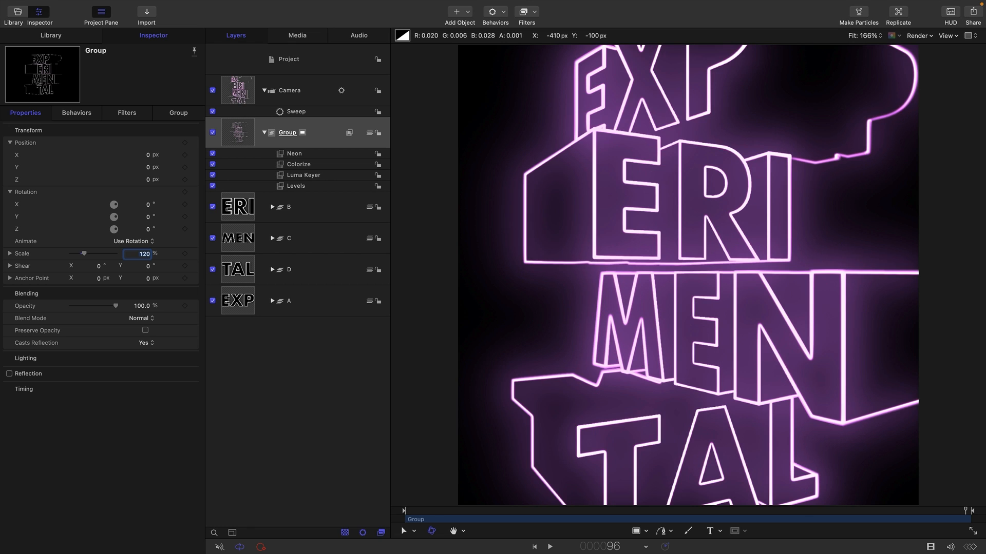
Add a Ramp parameter behavior to the camera's Position Y and set its Start Value to about 169.8 px.
click(235, 87)
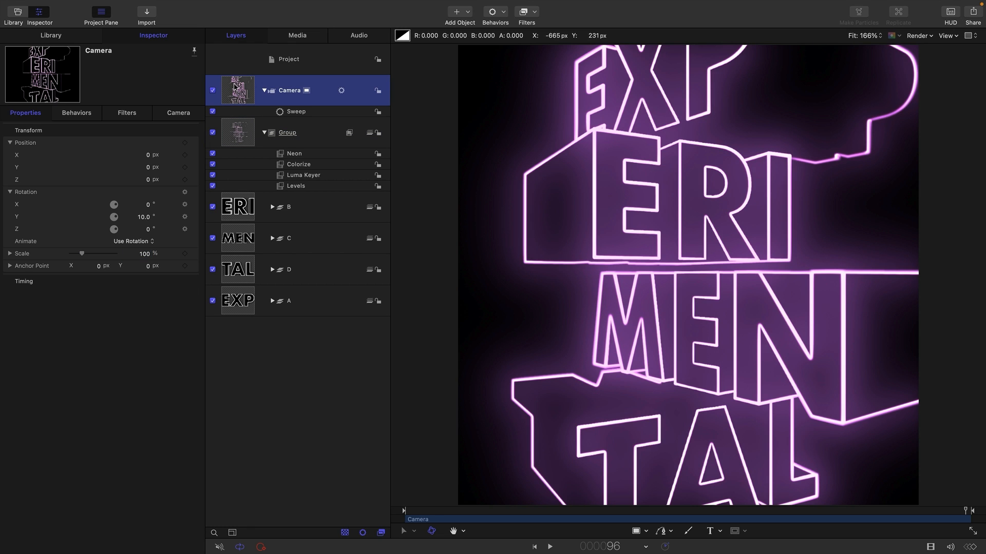
click(195, 169)
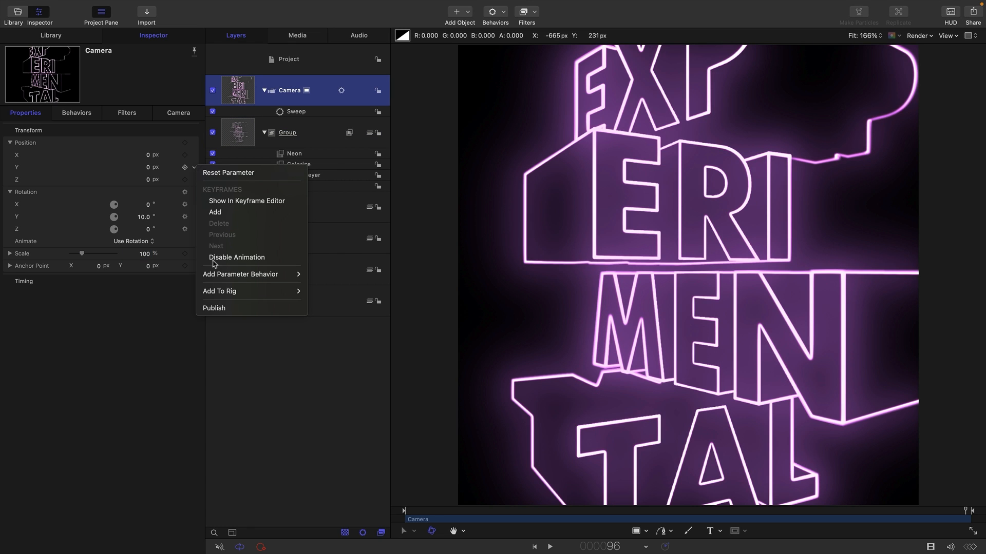
mouse_move(237, 280)
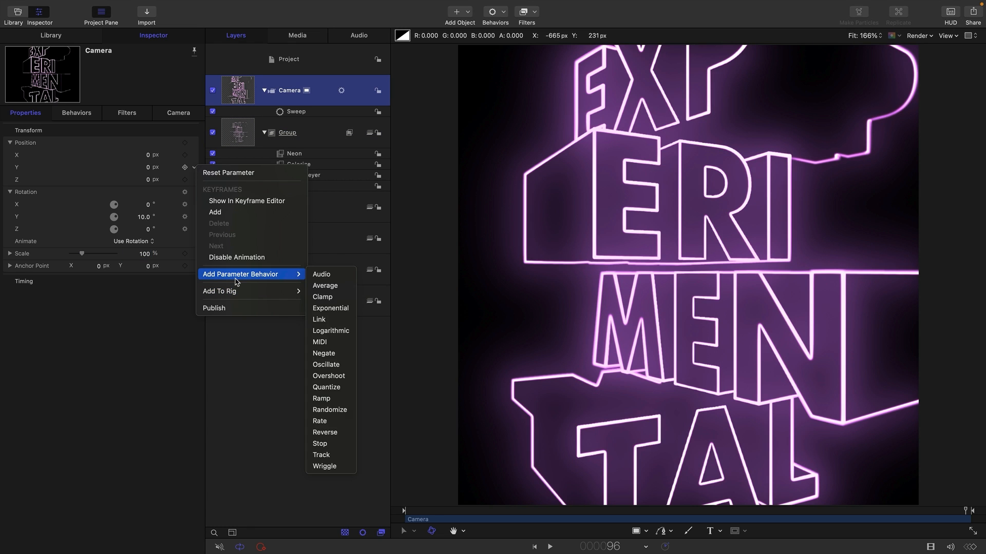
click(321, 398)
drag(606, 511, 277, 478)
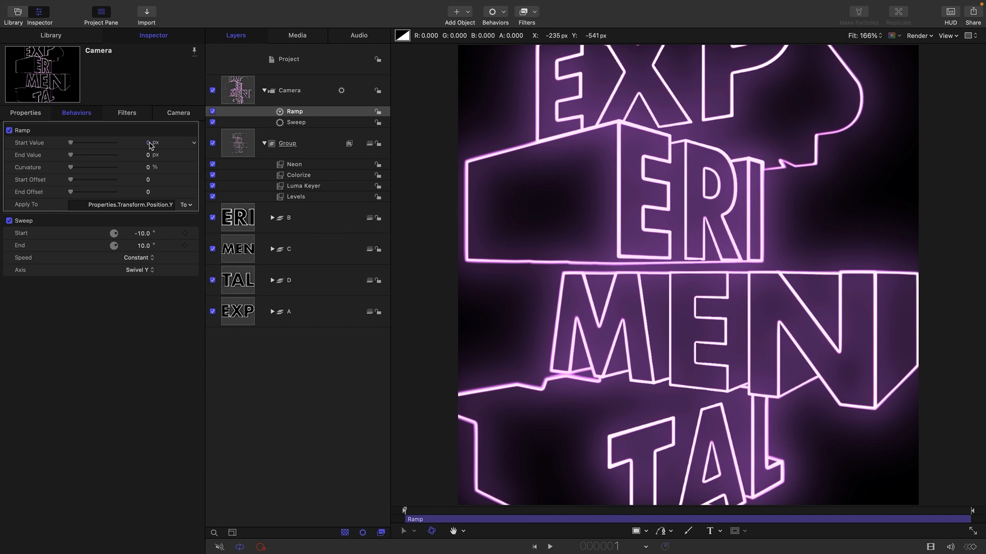
drag(148, 143, 147, 143)
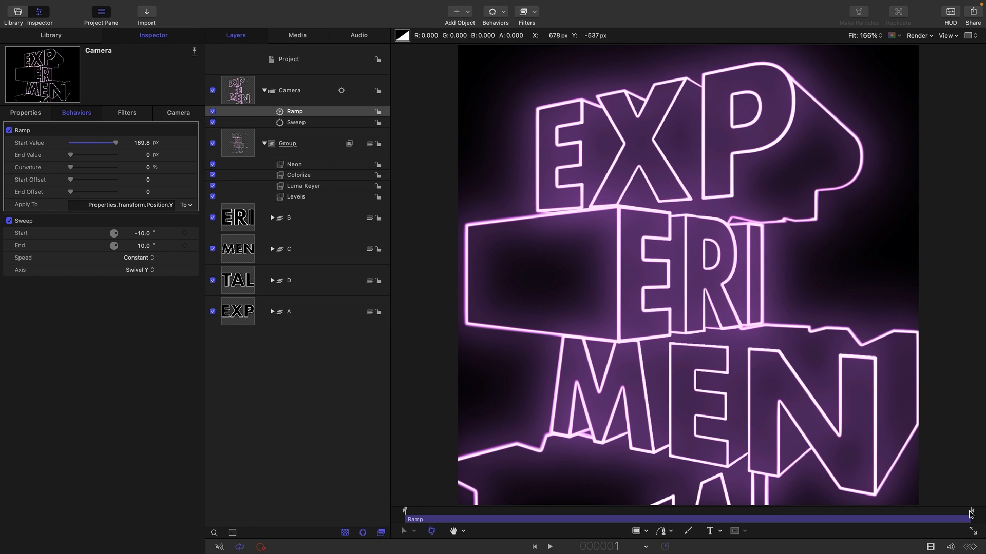
Set the Ramp's End Value to about -170.8 px, then play the animation from the start.
click(968, 512)
drag(148, 155, 93, 155)
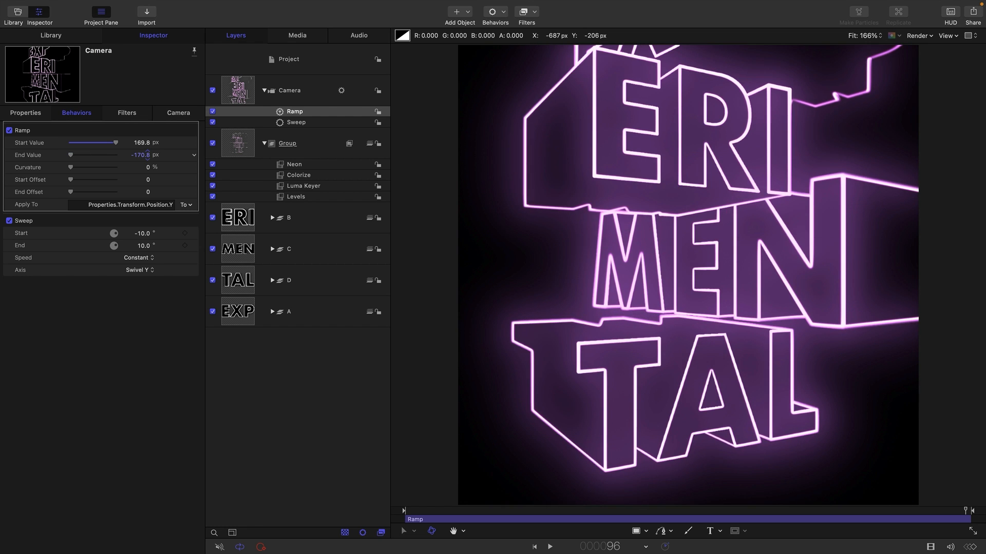
click(534, 547)
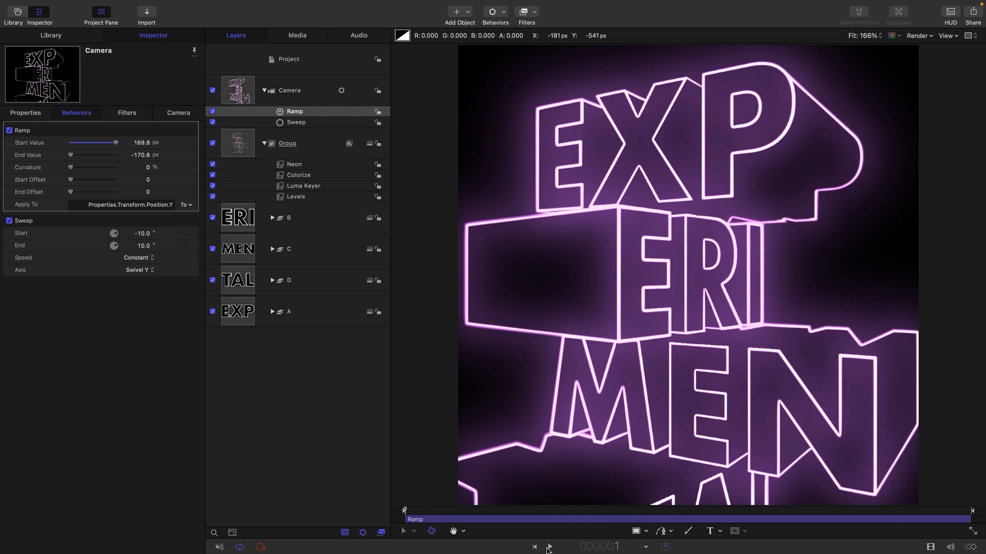
click(549, 547)
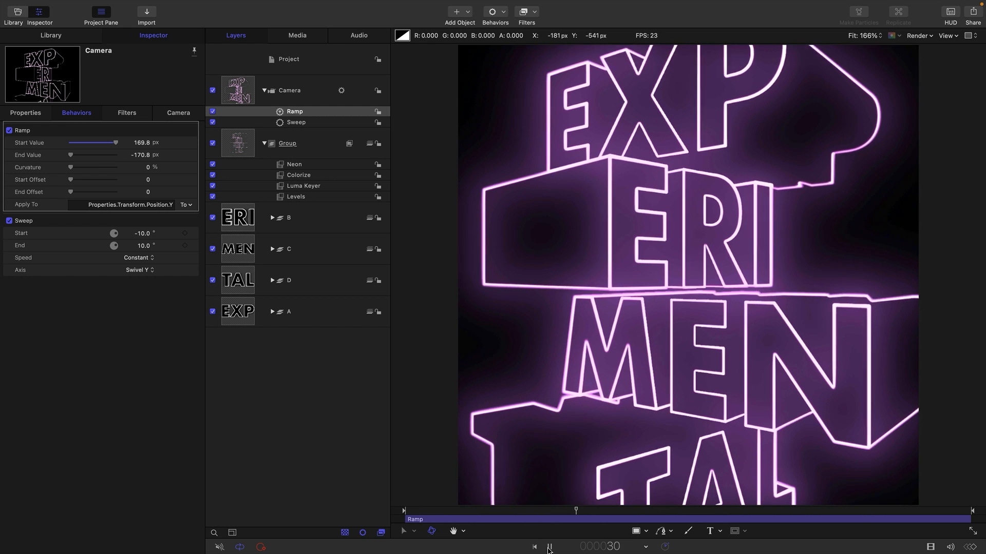